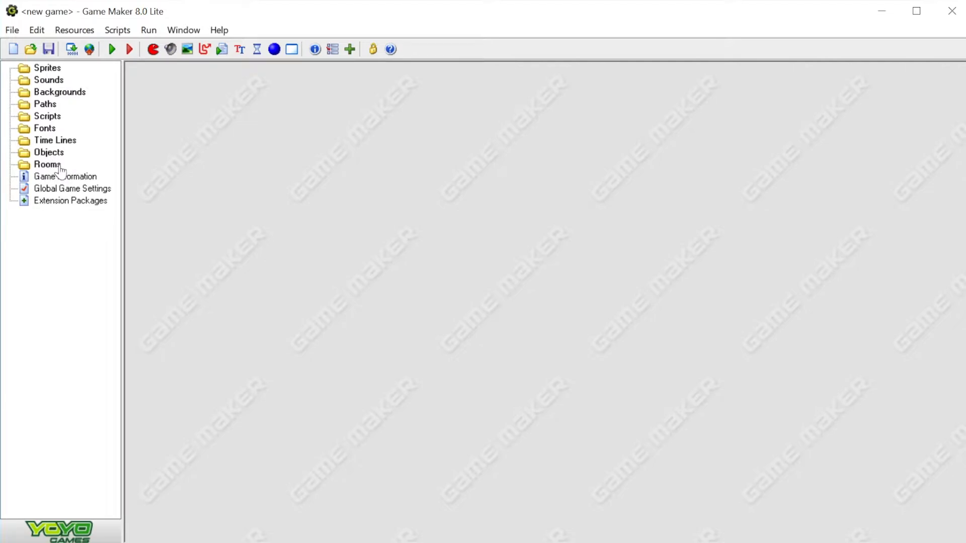
Create a new sprite resource and name it spr_player.
left_click(50, 69)
right_click(55, 69)
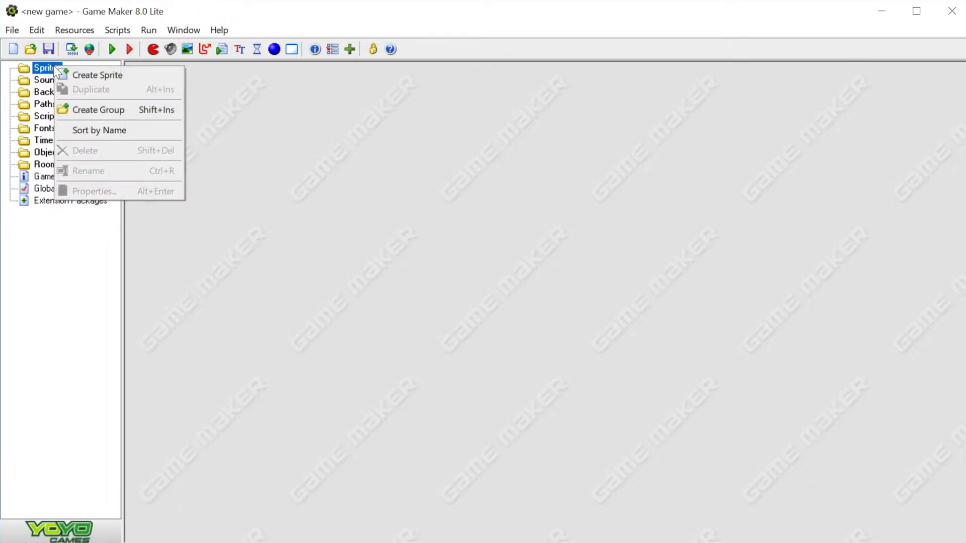
left_click(115, 76)
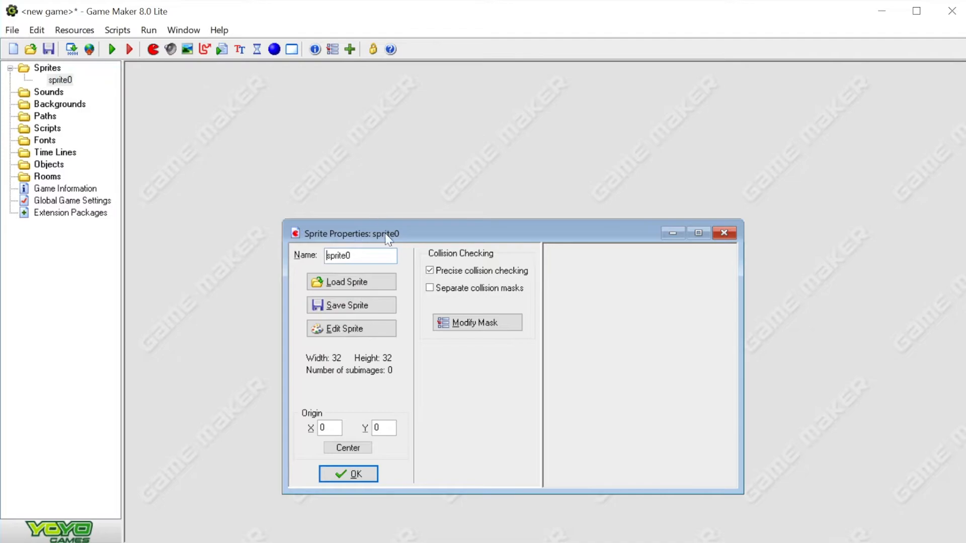
left_click_drag(384, 233, 366, 158)
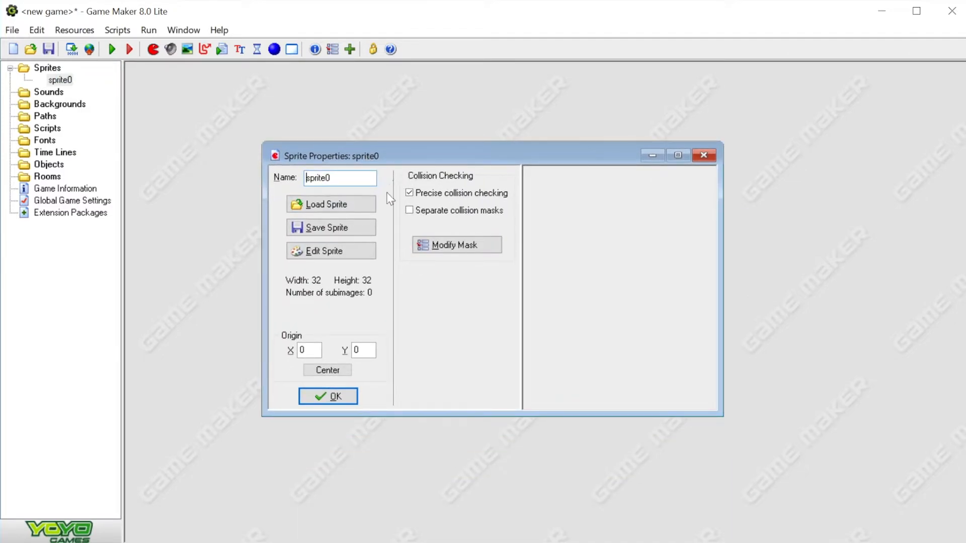
double_click(332, 178)
type("spr_player")
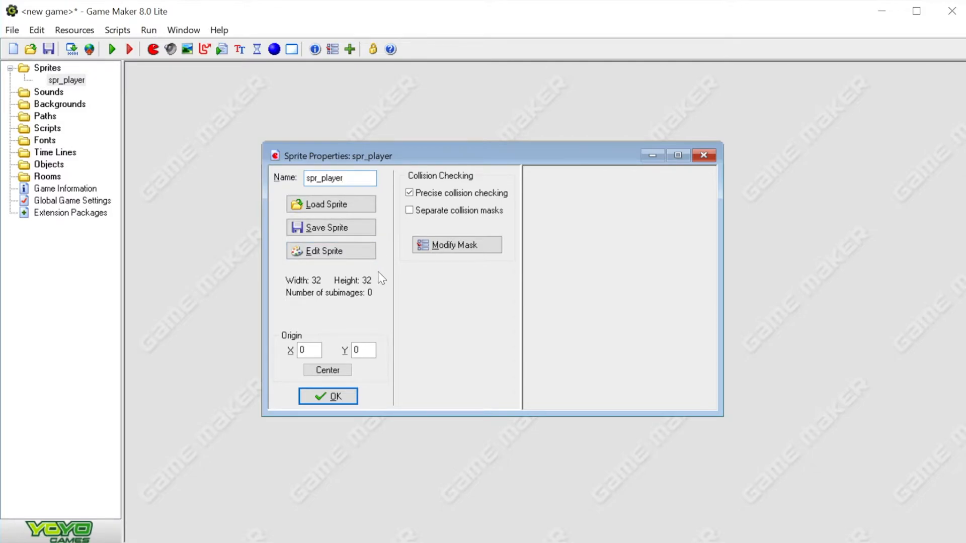
Open the spr_player sprite for editing and add one empty image to it.
left_click(344, 257)
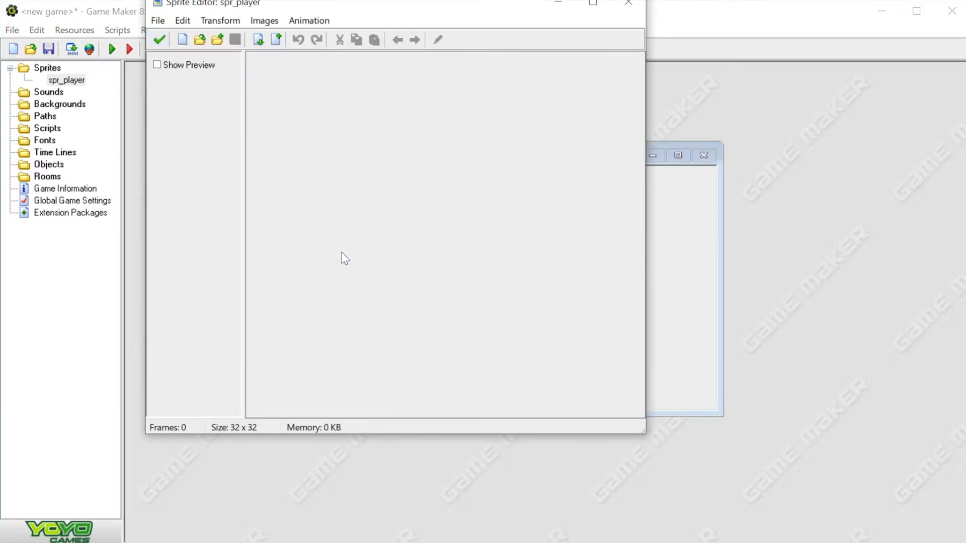
left_click_drag(383, 4, 474, 88)
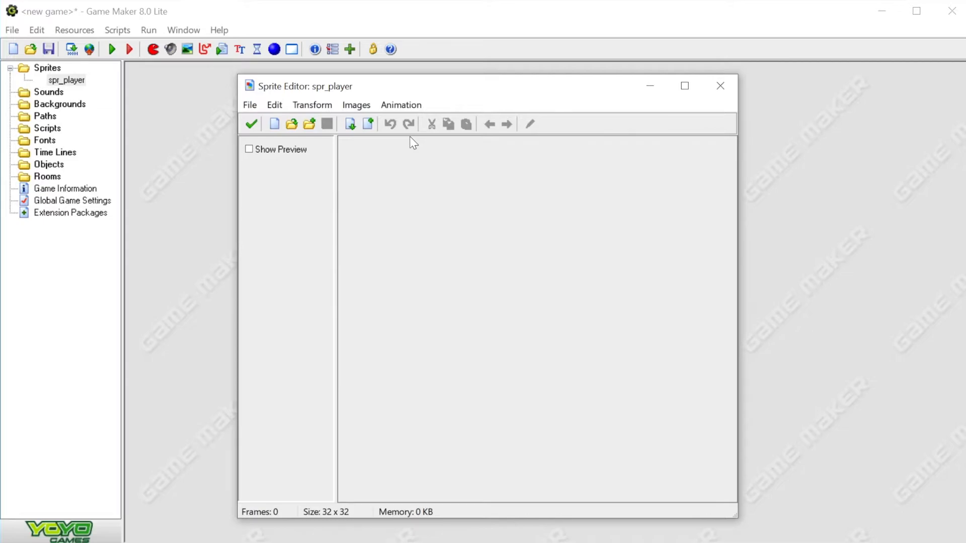
left_click(370, 123)
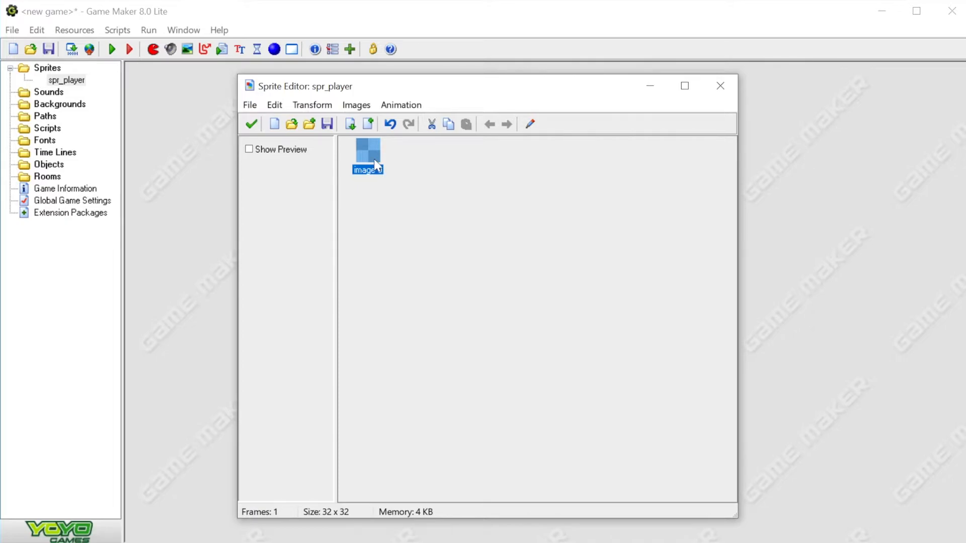
Add three more empty images to the spr_player sprite.
left_click(368, 124)
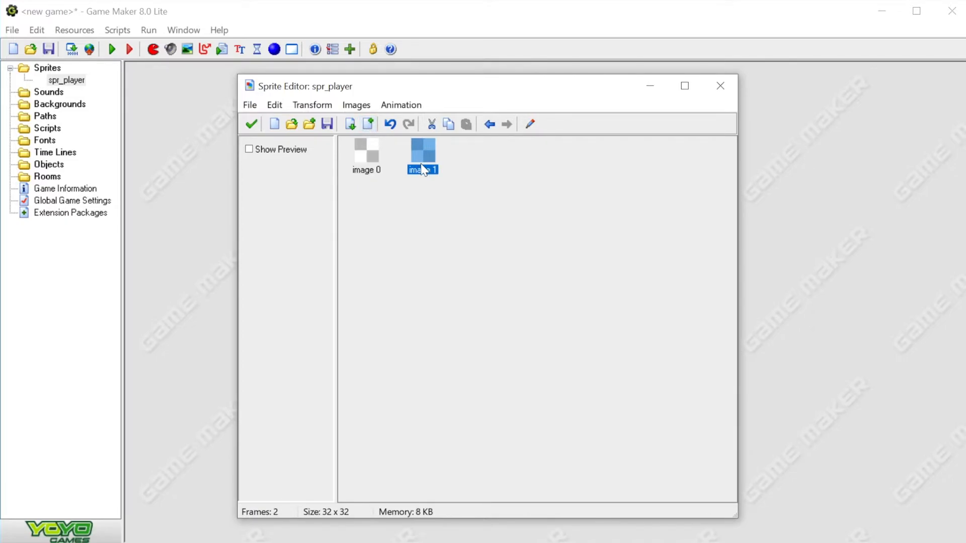
left_click(368, 124)
left_click(367, 124)
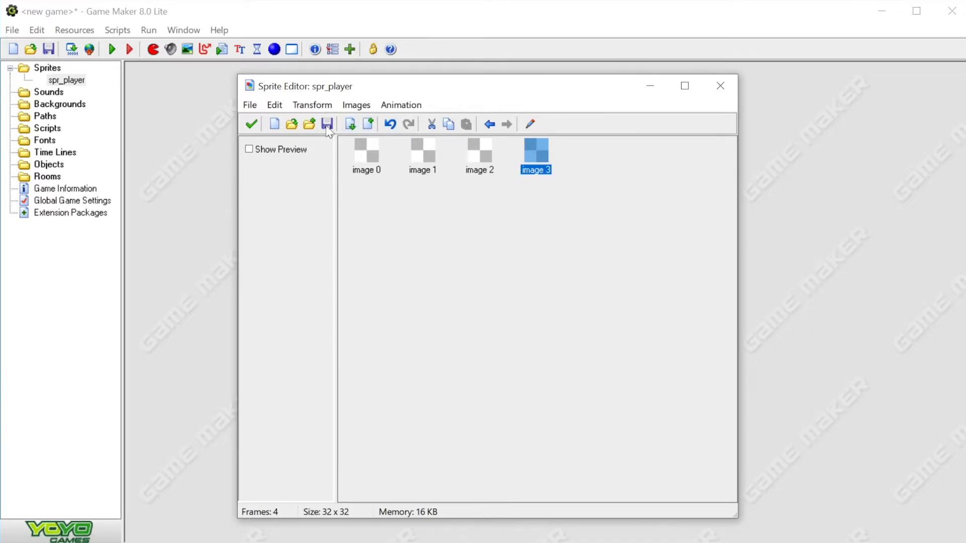
Delete the three extra images from the sprite, keeping only image 0.
left_click(274, 104)
left_click(297, 225)
left_click(274, 105)
left_click(295, 220)
left_click(274, 105)
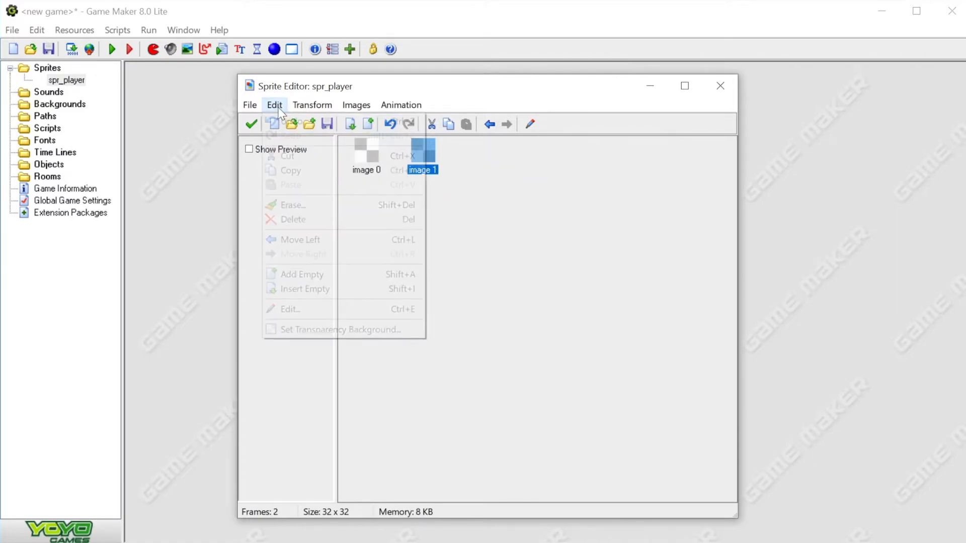
left_click(297, 219)
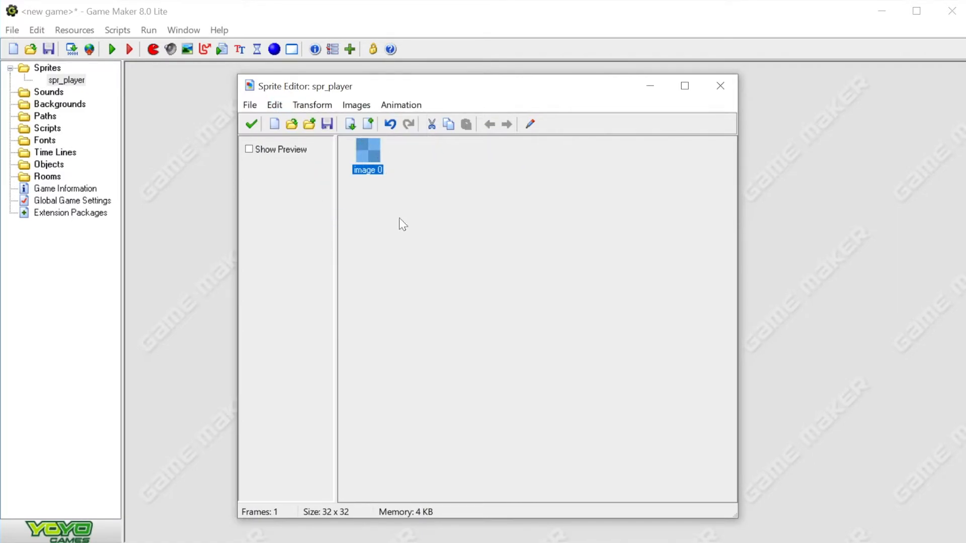
Open image 0 for drawing, choose the Ellipse tool and set the left colour to bright green (red 0, green 255, blue 128).
double_click(370, 149)
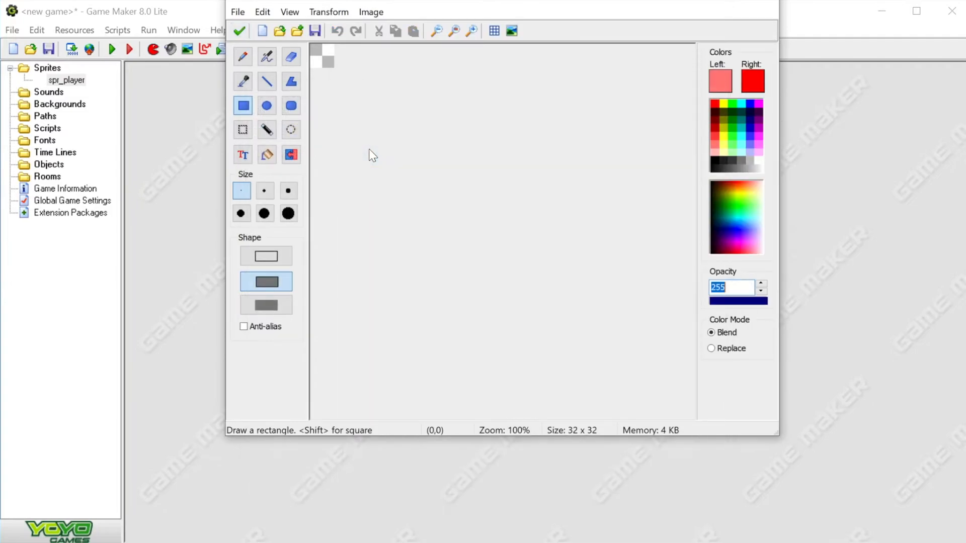
left_click_drag(465, 1, 447, 65)
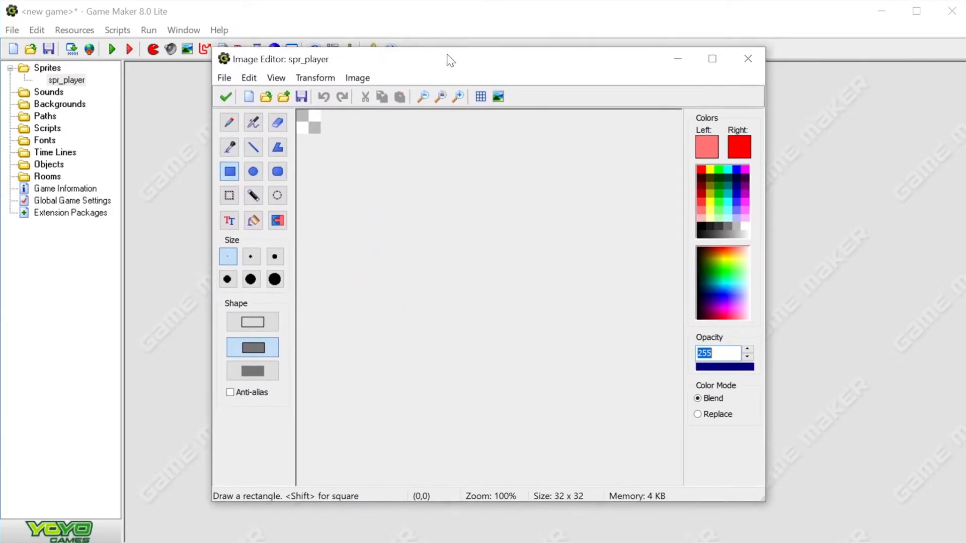
left_click(457, 99)
left_click(457, 100)
left_click(456, 99)
left_click(456, 99)
left_click(456, 99)
left_click(456, 99)
left_click(457, 99)
left_click(457, 99)
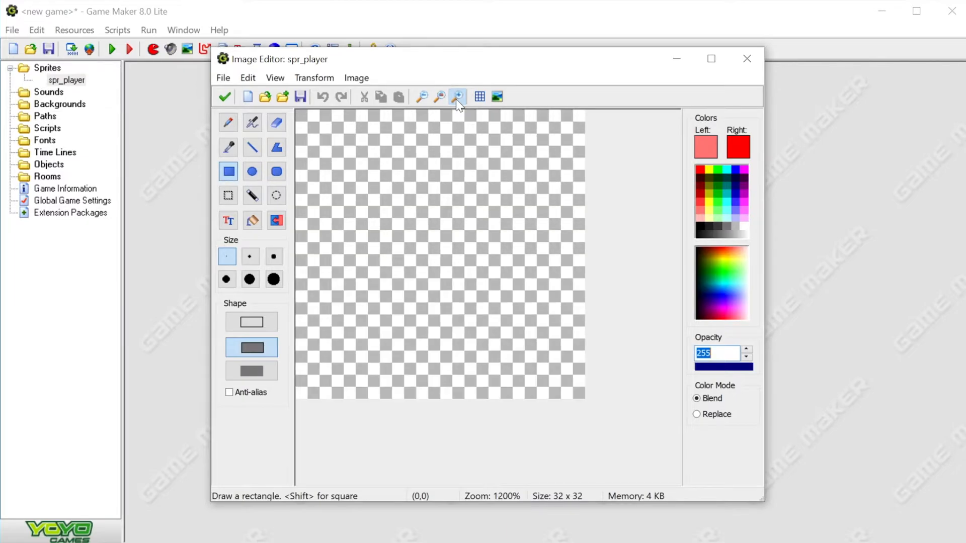
left_click(257, 174)
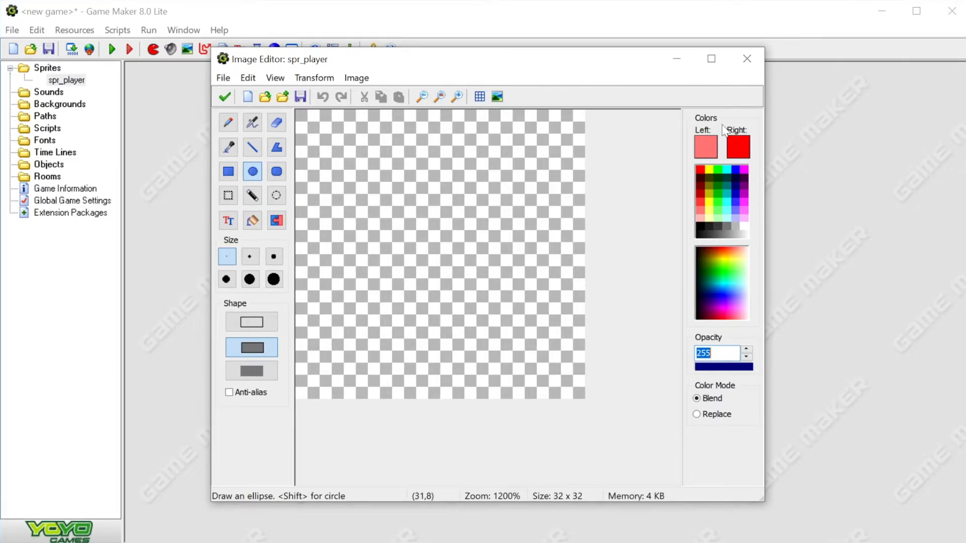
left_click(706, 148)
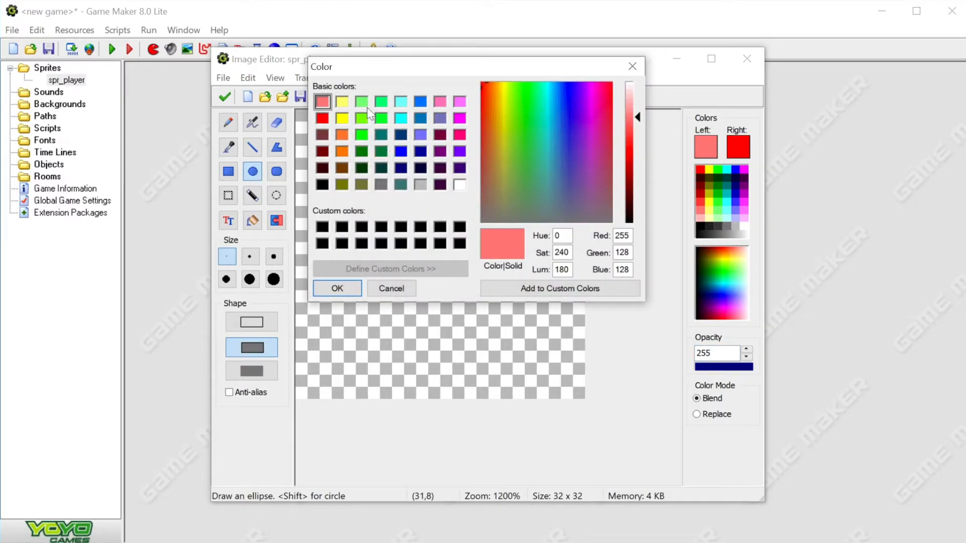
left_click(381, 102)
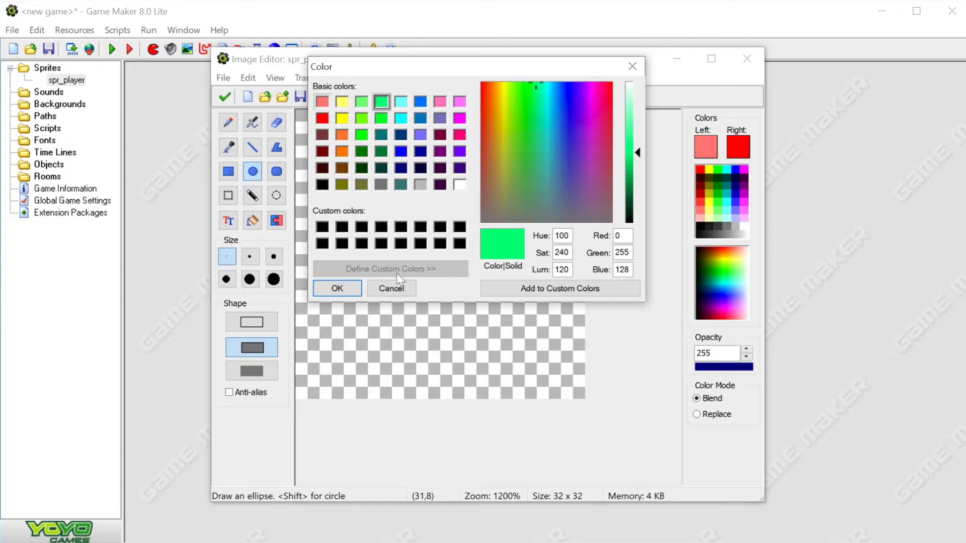
left_click(337, 288)
Set the right colour to teal (0, 128, 128) and draw a filled circle from about (2,2) to (30,30) on the canvas.
left_click(737, 142)
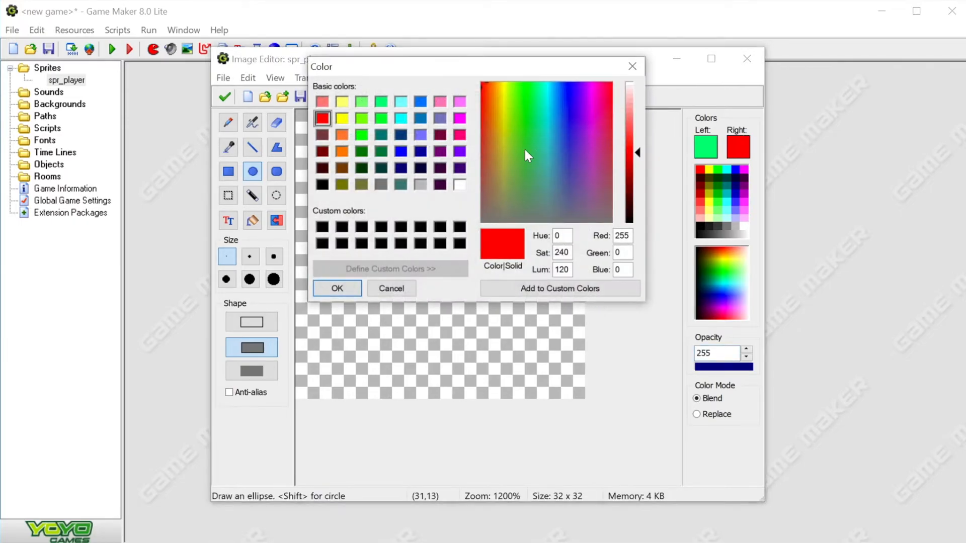
left_click(382, 134)
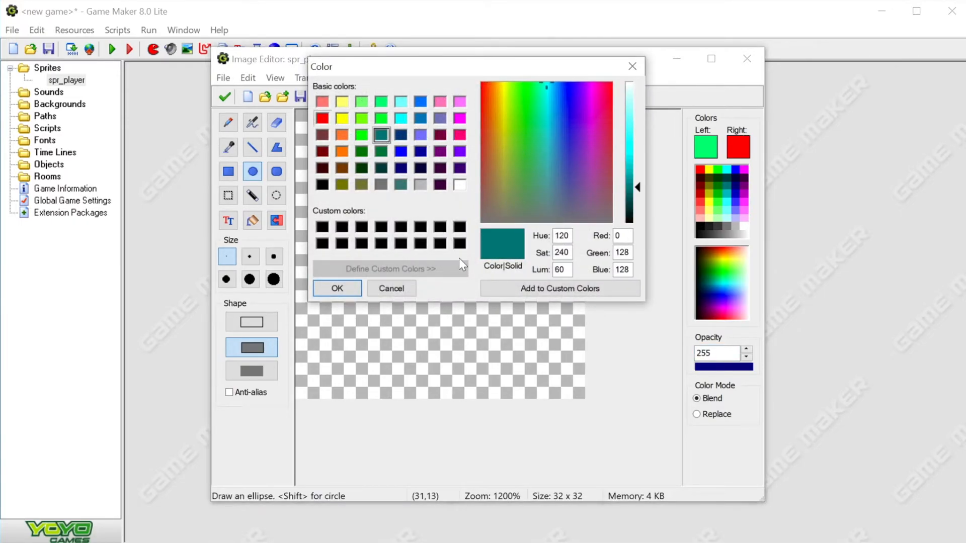
left_click(338, 288)
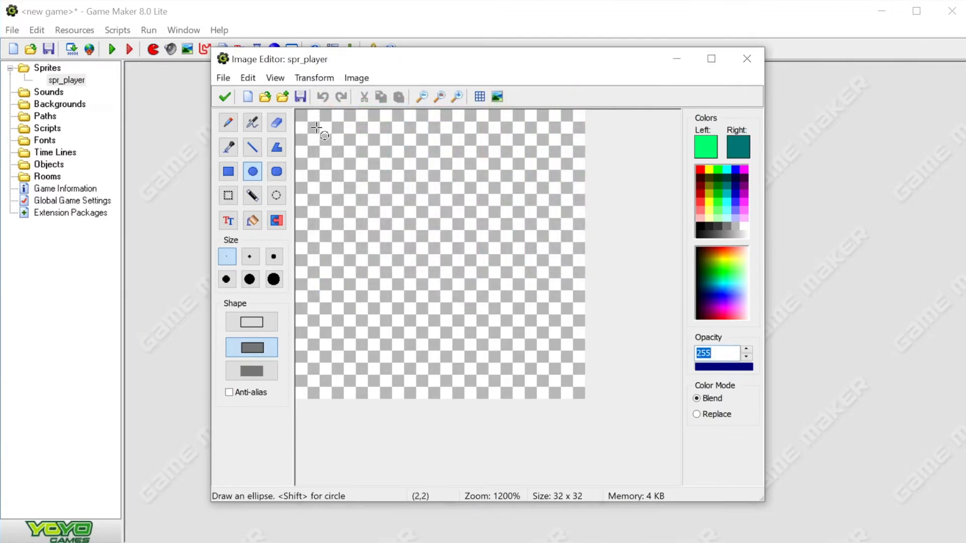
left_click_drag(315, 128, 569, 383)
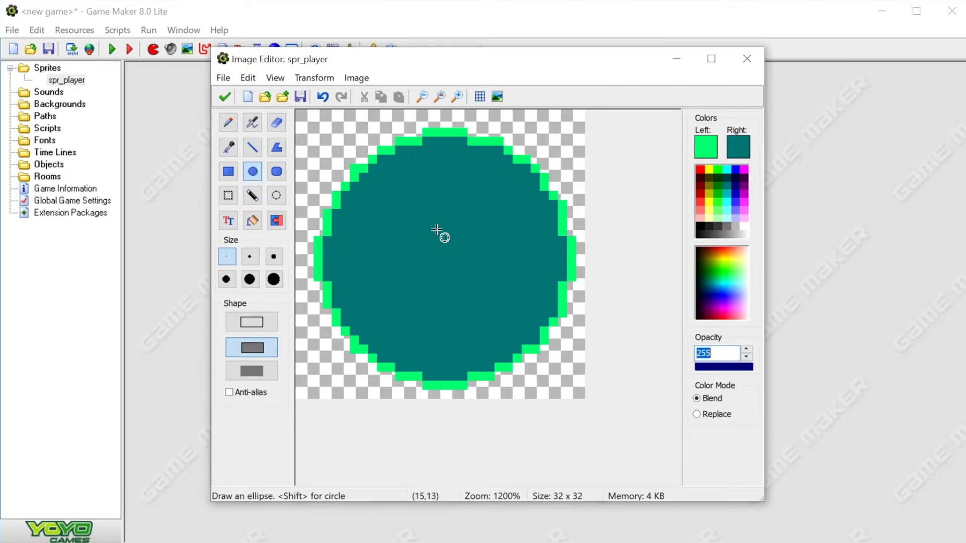
Select the region around the circle, cut it, paste it back and move it to the middle of the canvas.
left_click(227, 197)
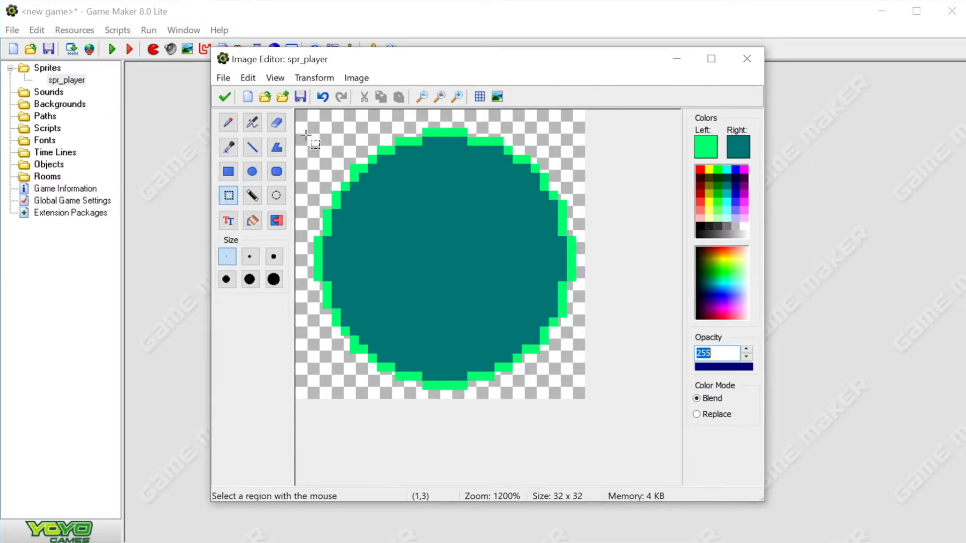
left_click_drag(307, 113, 580, 398)
mouse_move(496, 274)
left_mouse_down()
mouse_move(476, 266)
mouse_move(519, 263)
mouse_move(495, 277)
mouse_move(485, 270)
left_mouse_up()
left_click(365, 97)
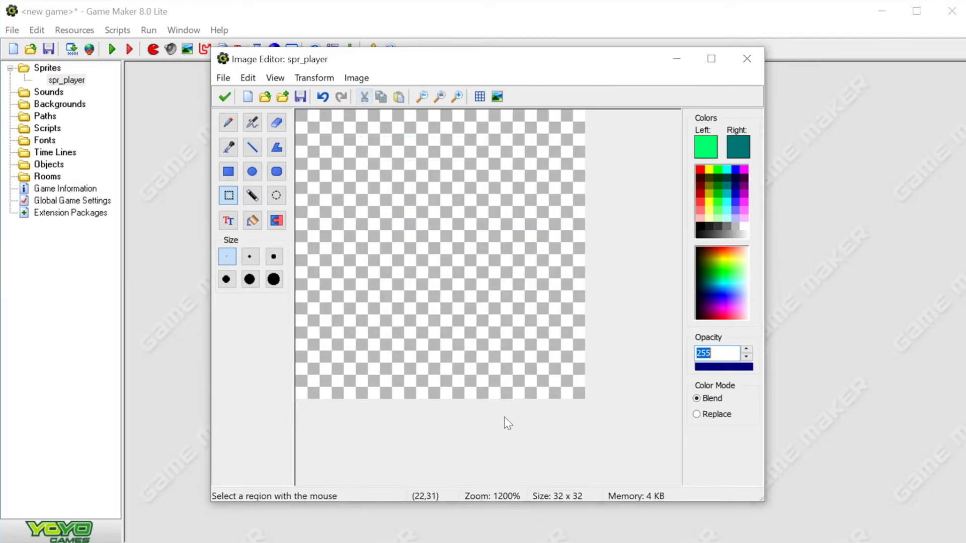
left_click(399, 96)
left_click_drag(379, 168, 399, 190)
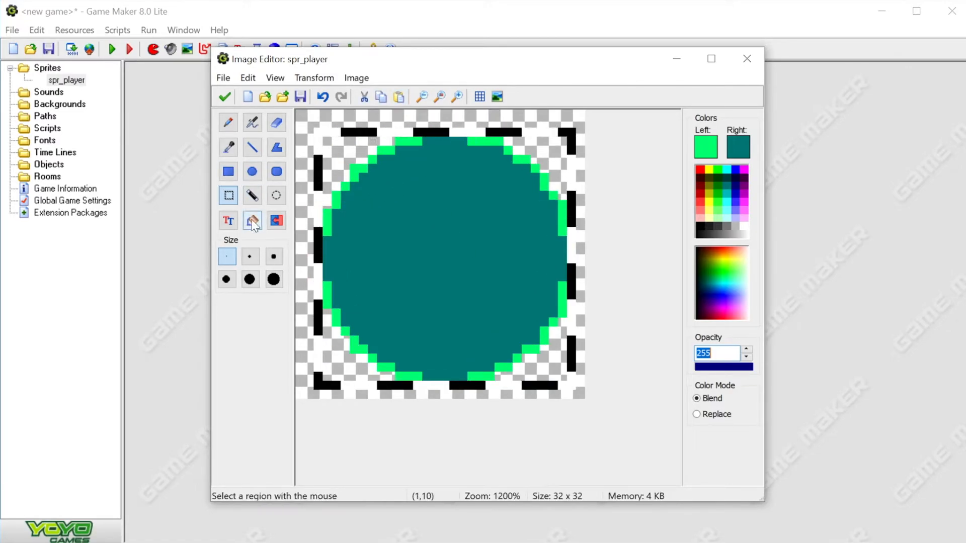
left_click(253, 171)
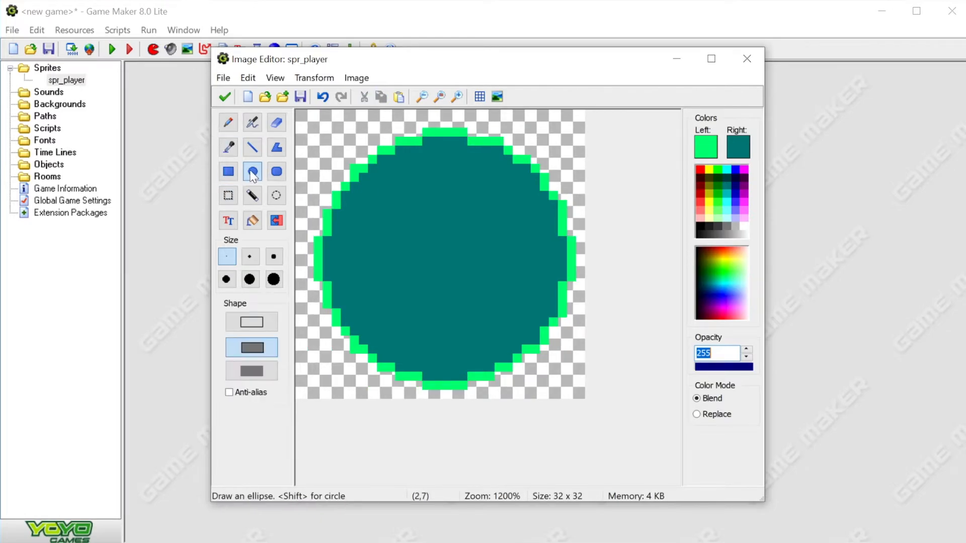
Try flood-filling the circle's interior with bright blue, dark green, navy and medium blue in turn.
left_click(252, 220)
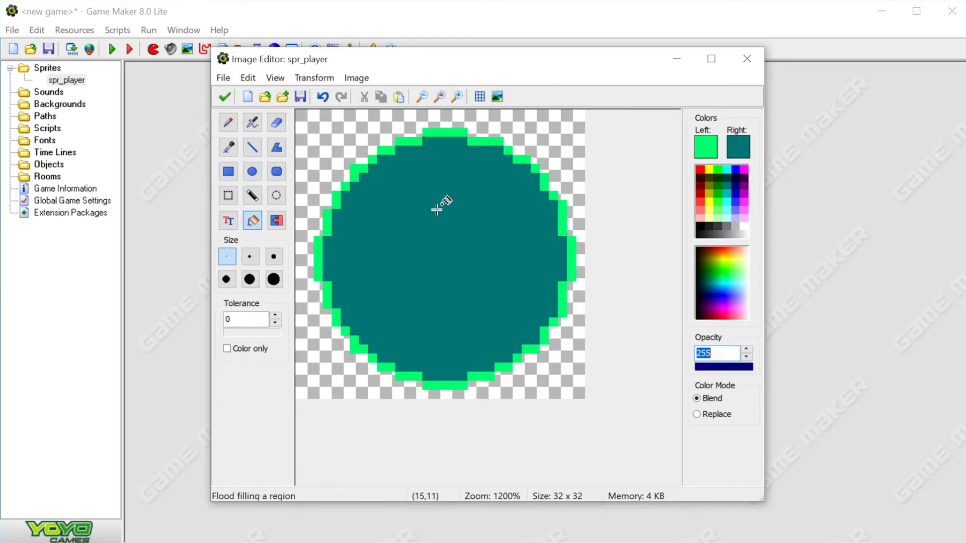
left_click(736, 169)
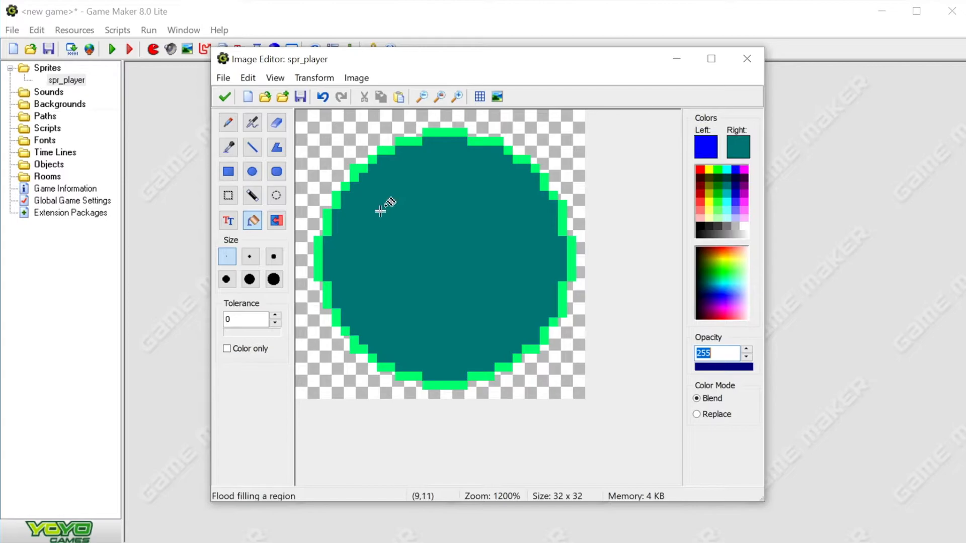
left_click(422, 192)
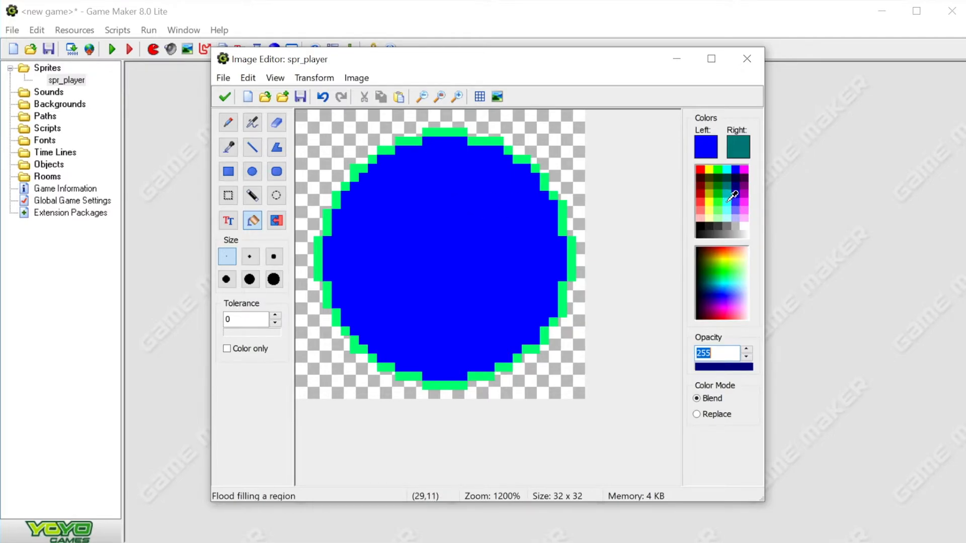
left_click(728, 185)
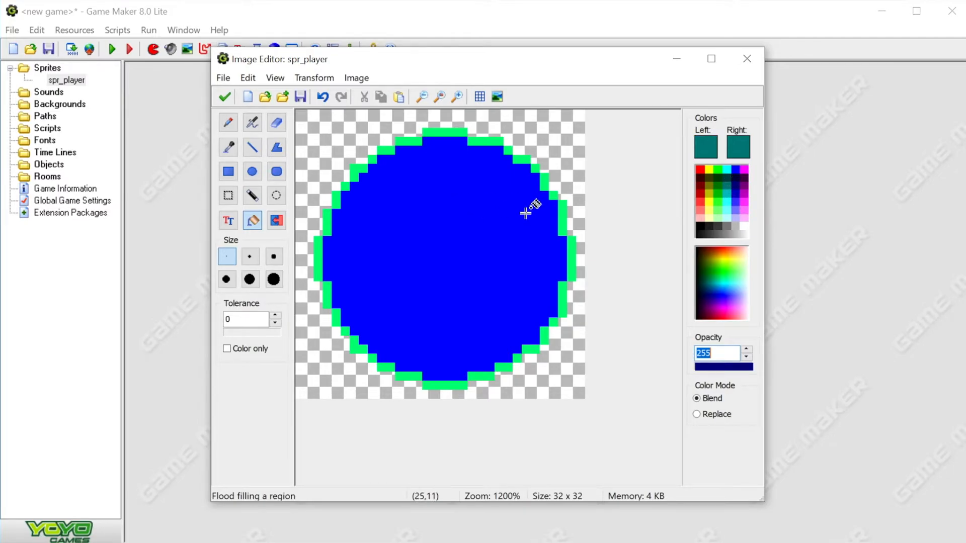
left_click(719, 184)
left_click(504, 219)
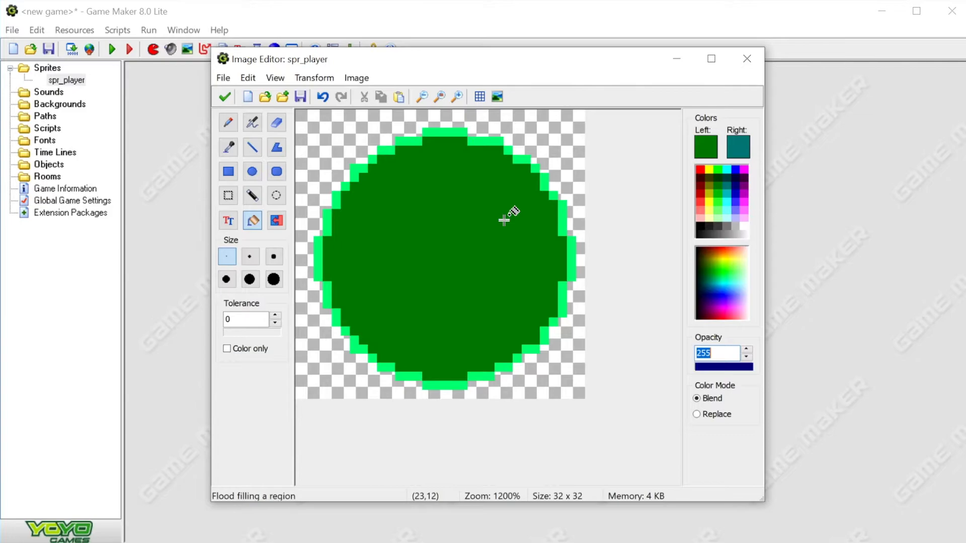
left_click(736, 178)
left_click(497, 194)
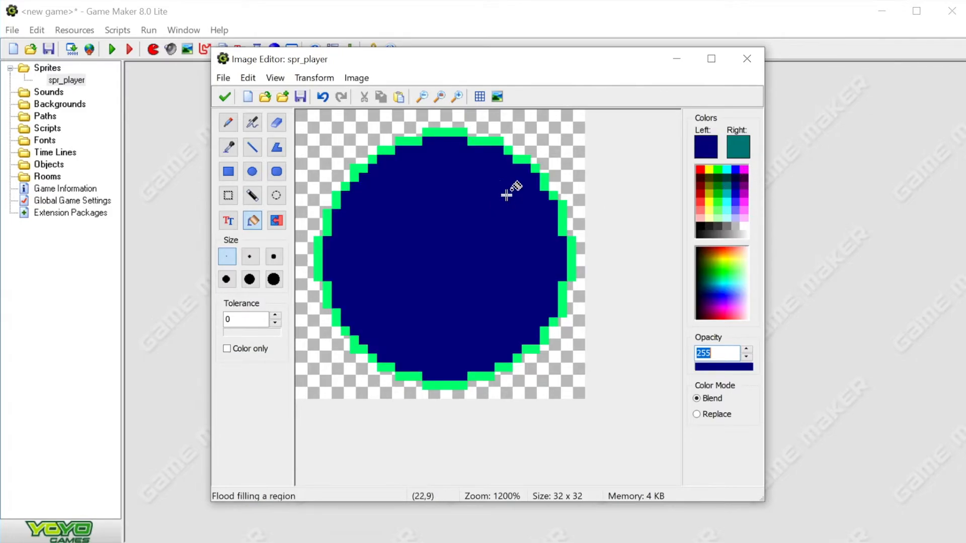
left_click(738, 193)
left_click(429, 250)
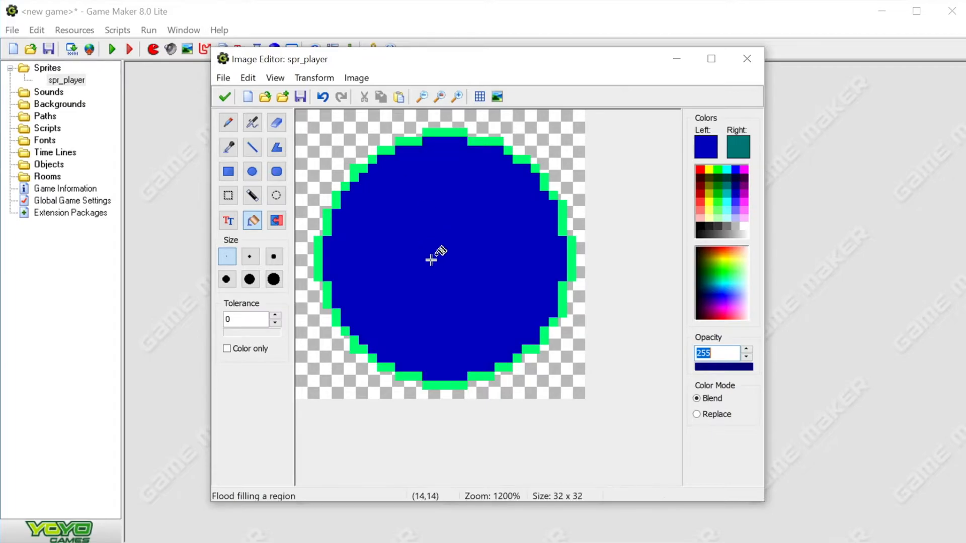
Flood-fill the circle's interior with light violet-blue and accept the edited image.
left_click(739, 208)
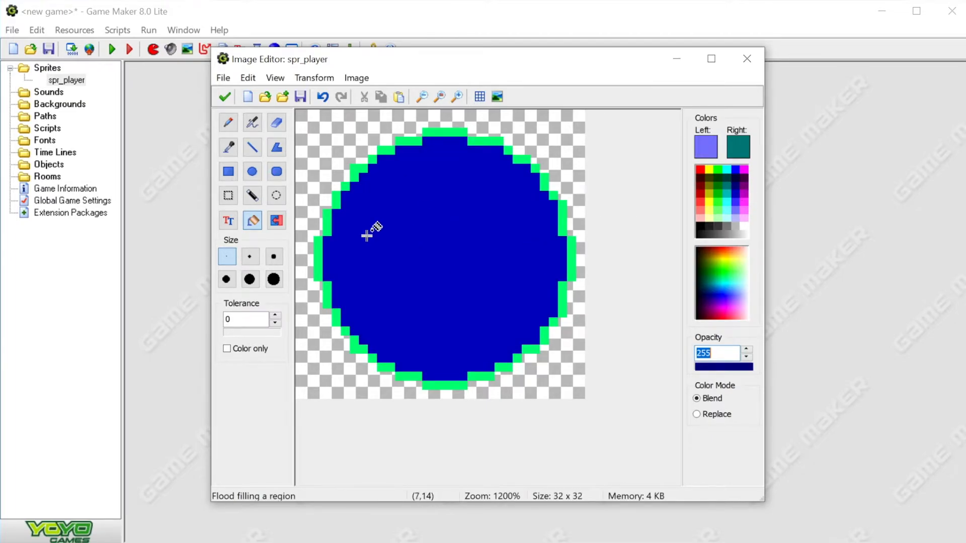
left_click(362, 234)
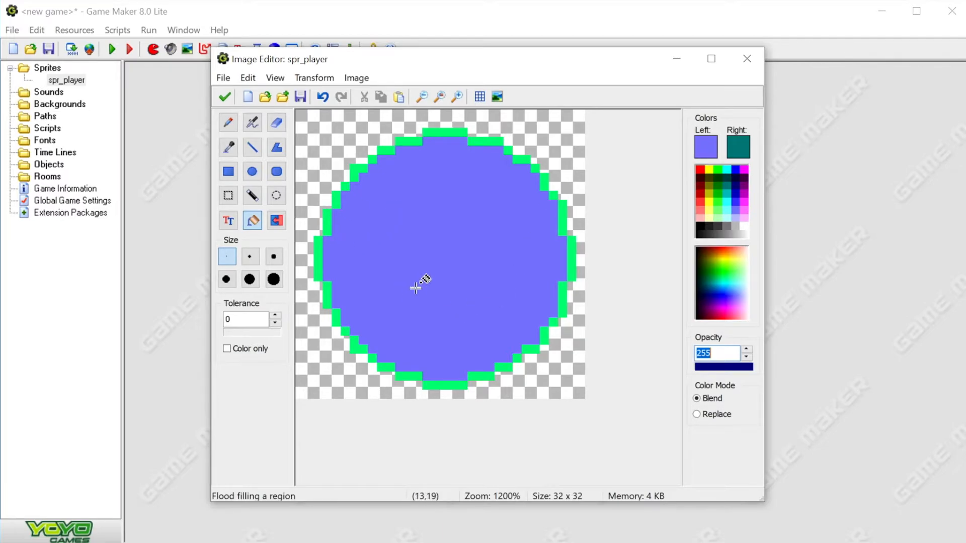
left_click(224, 98)
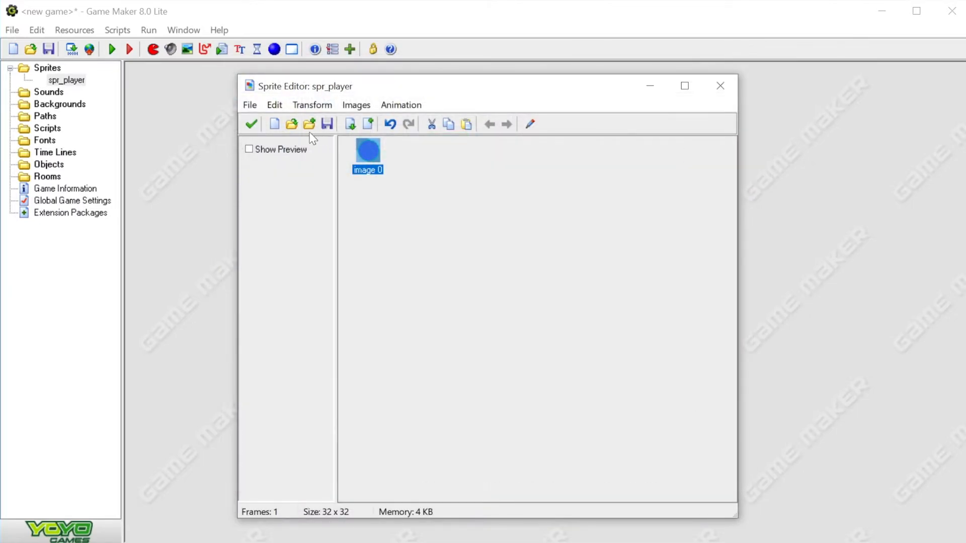
Accept the edited spr_player image in the sprite editor and confirm the sprite's properties.
left_click(252, 124)
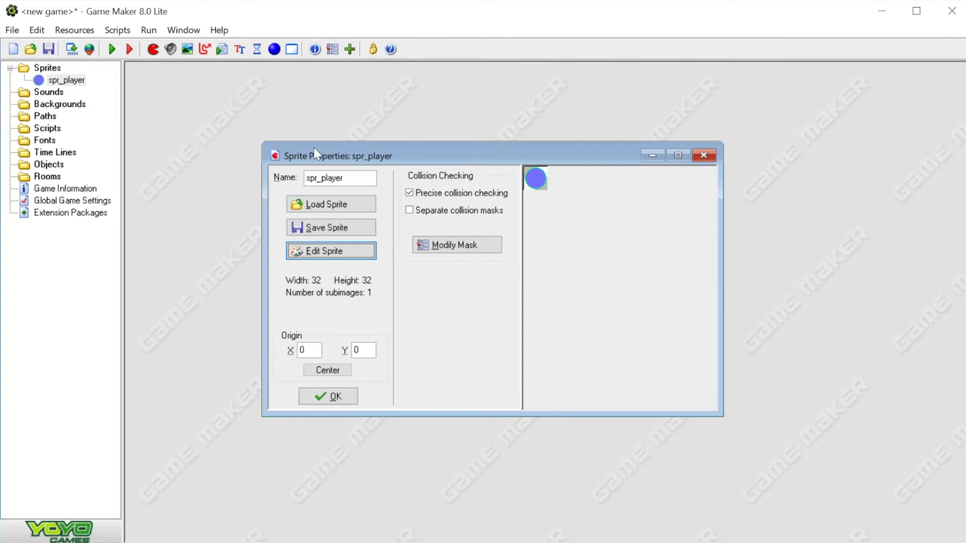
left_click_drag(362, 153, 340, 139)
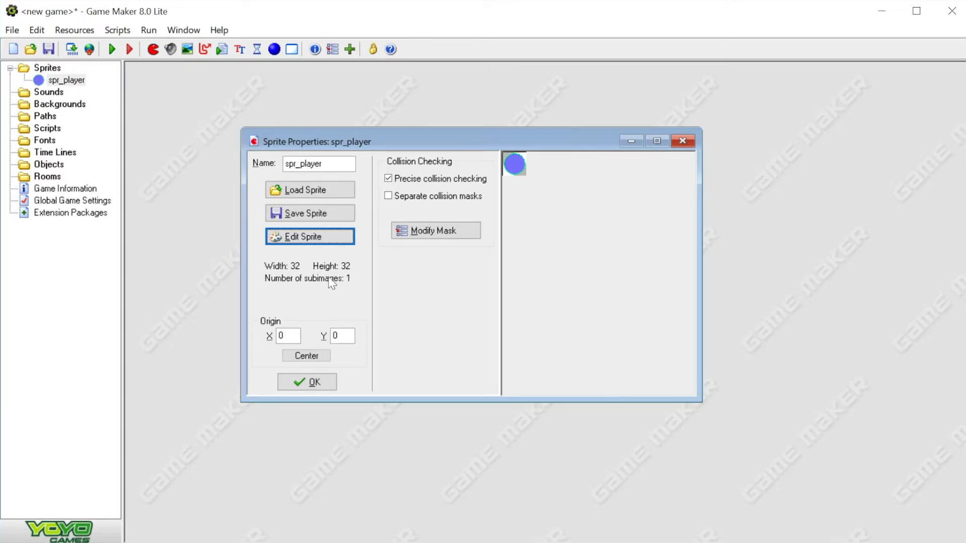
left_click(308, 382)
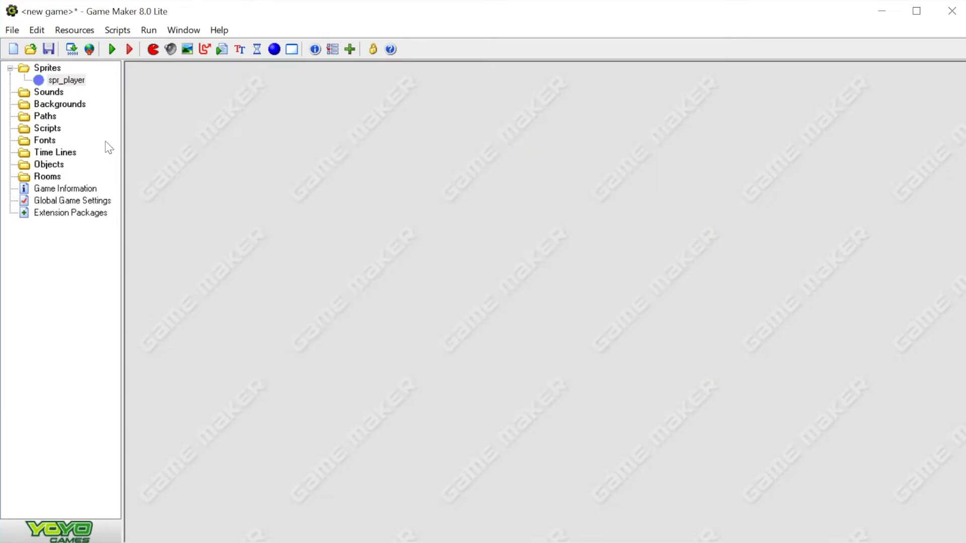
Create a second sprite and name it spr_enemy.
double_click(48, 68)
right_click(51, 69)
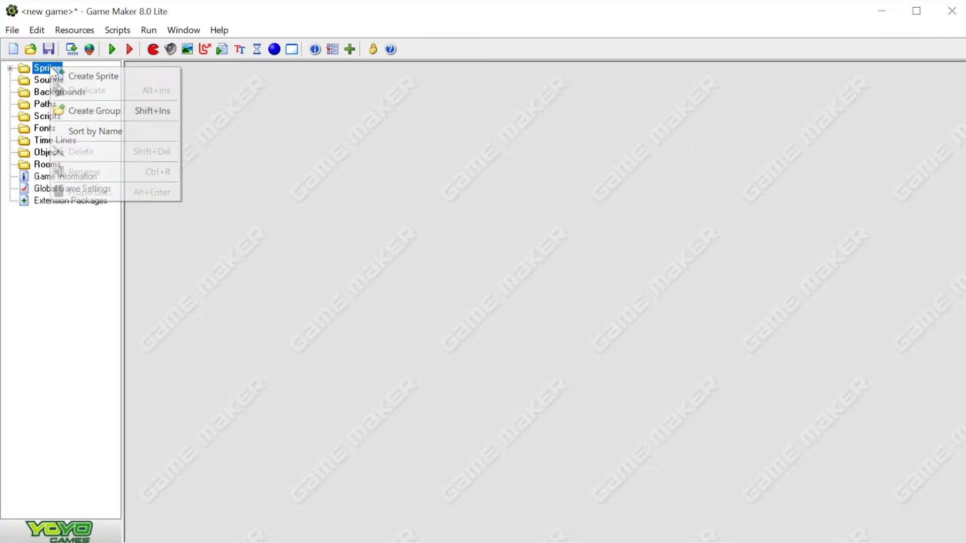
left_click(66, 76)
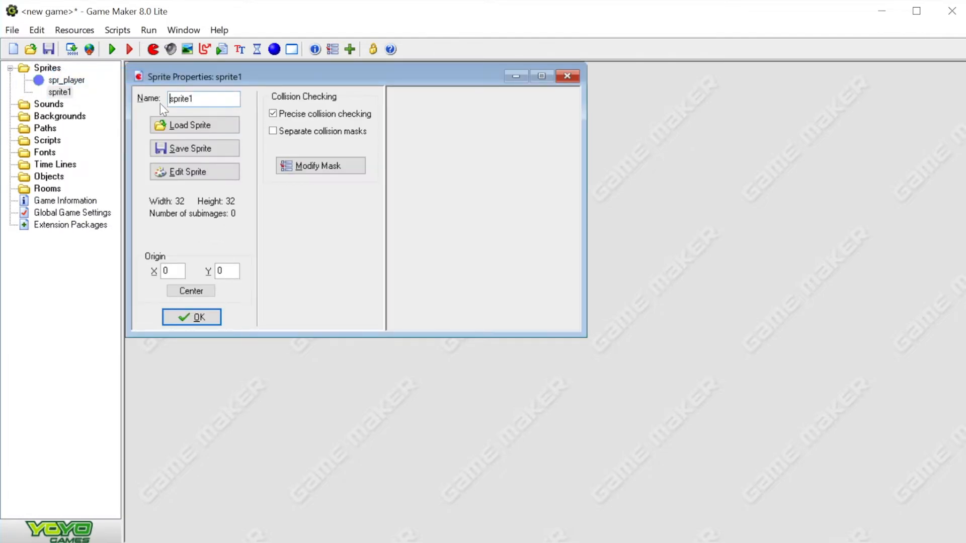
double_click(228, 100)
type("spr_enemy")
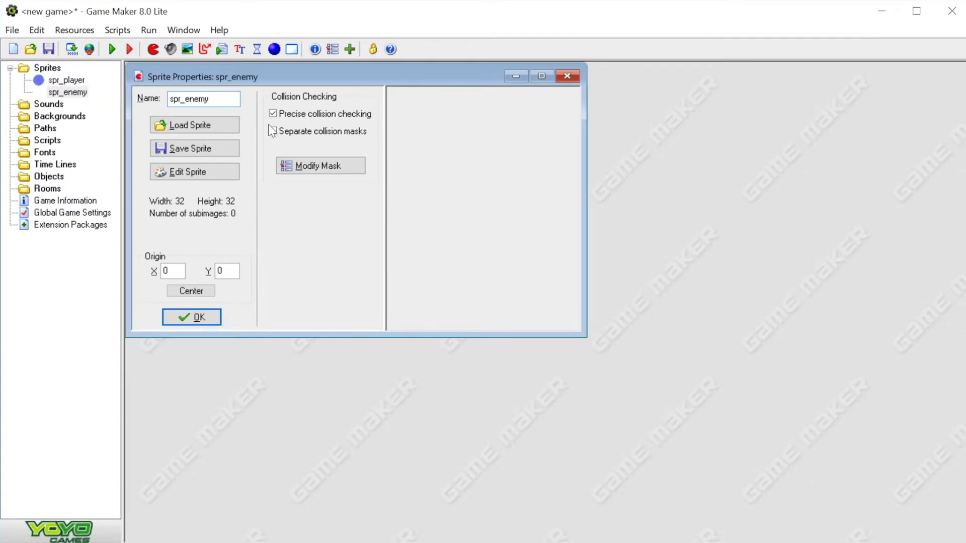
Add a blank 32 x 32 image to spr_enemy and open it for editing with the Rectangle tool.
left_click(191, 176)
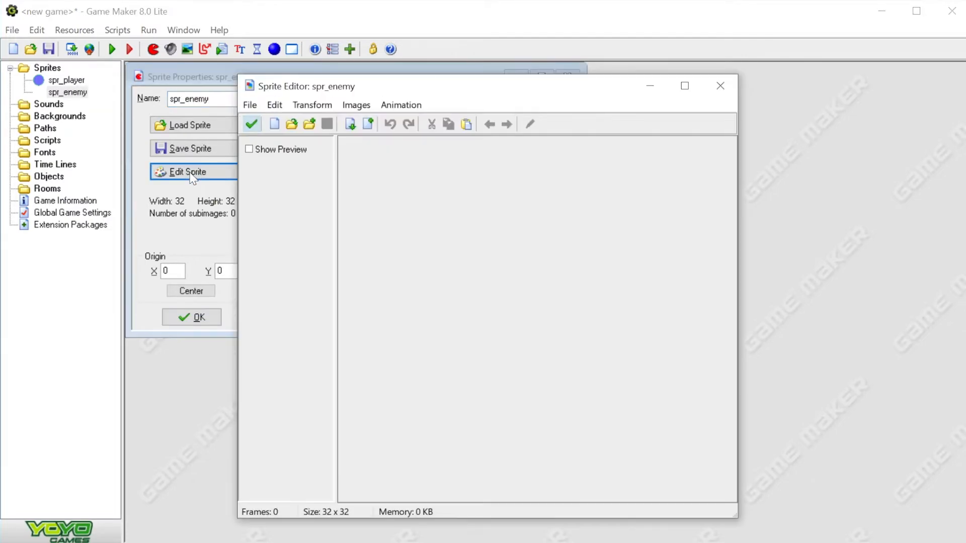
left_click(370, 124)
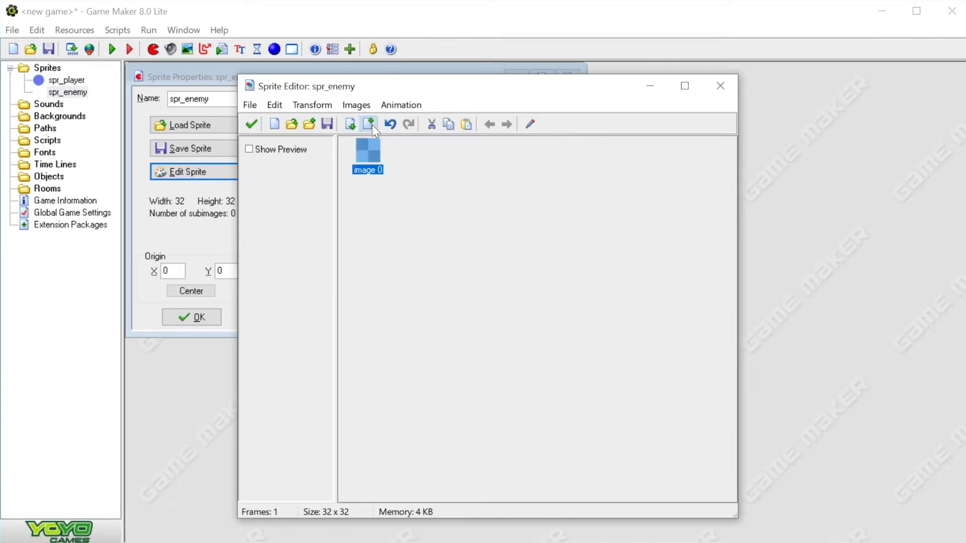
double_click(373, 154)
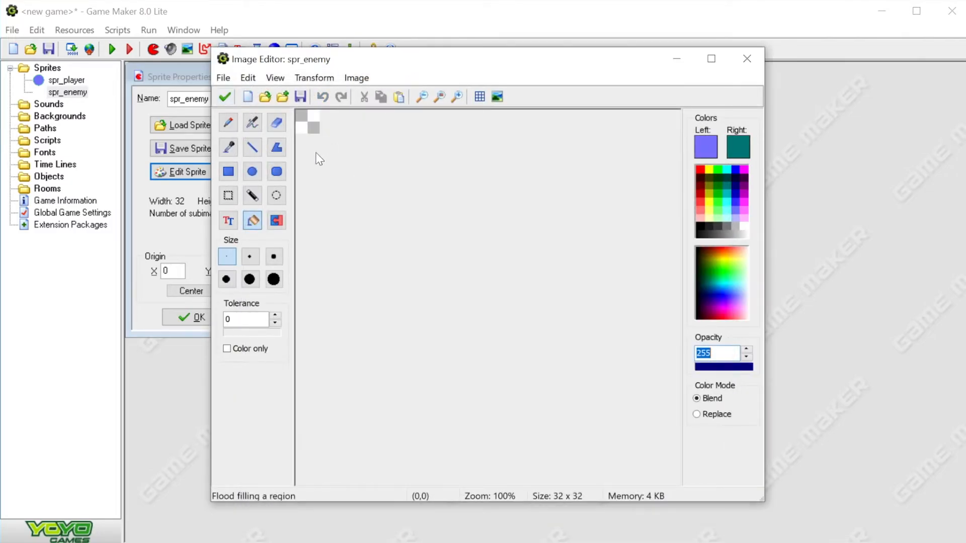
left_click(228, 173)
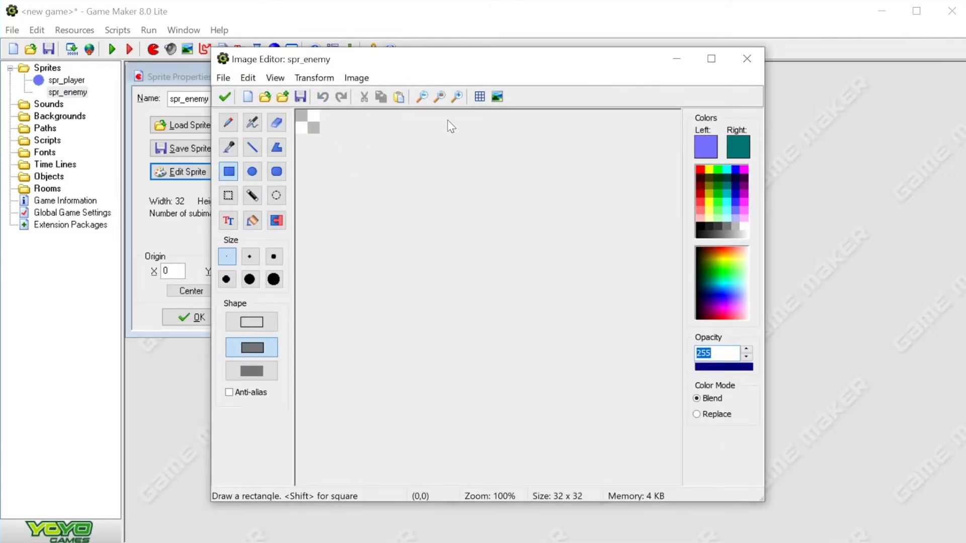
left_click(462, 97)
left_click(462, 98)
left_click(462, 97)
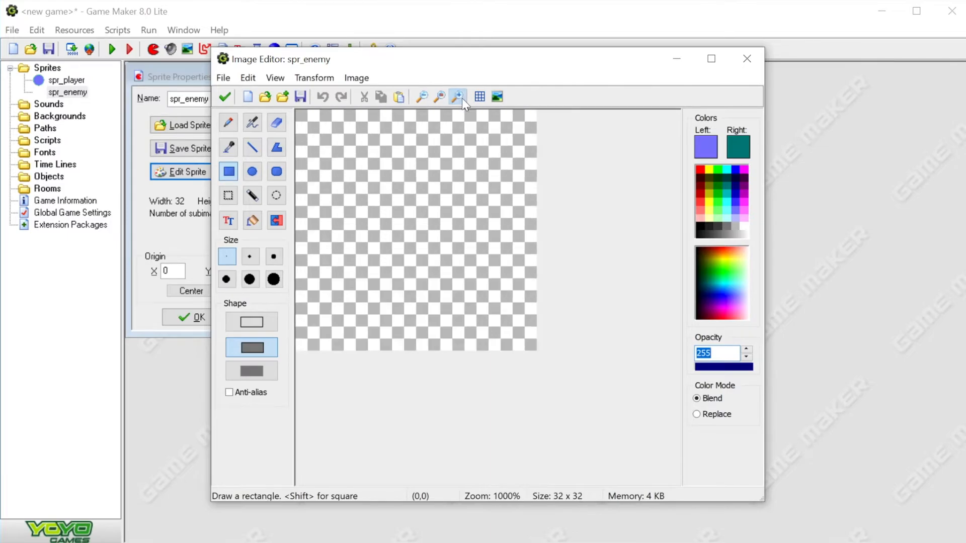
left_click(462, 98)
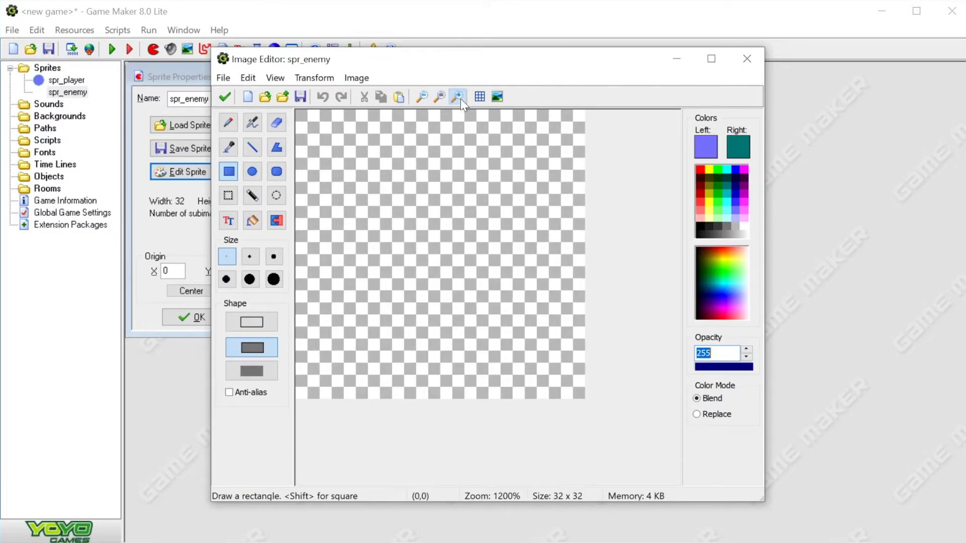
Set the left colour to red and the right to light red, and draw a filled, outlined square from about (1,1) to (30,30).
left_click(707, 146)
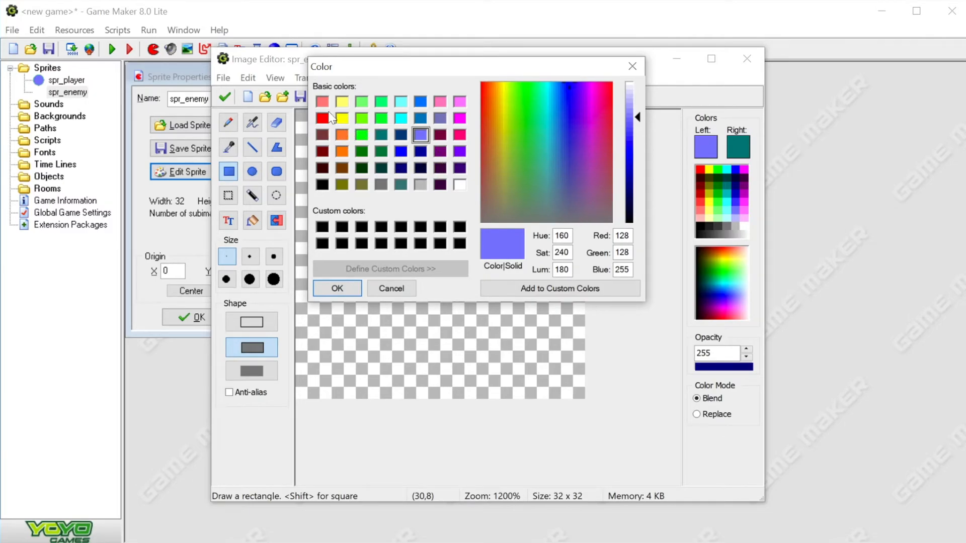
left_click(322, 119)
left_click(336, 288)
left_click(738, 146)
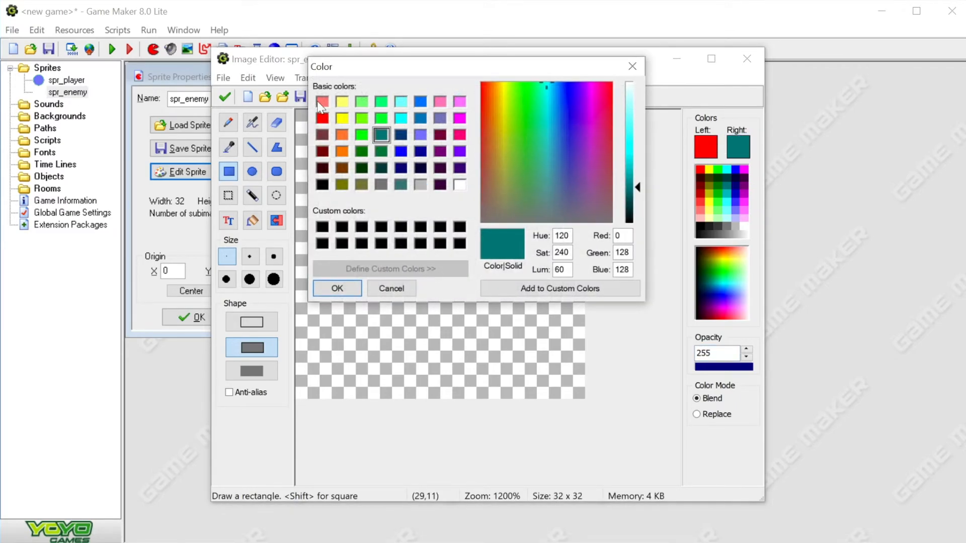
left_click(321, 103)
left_click(345, 291)
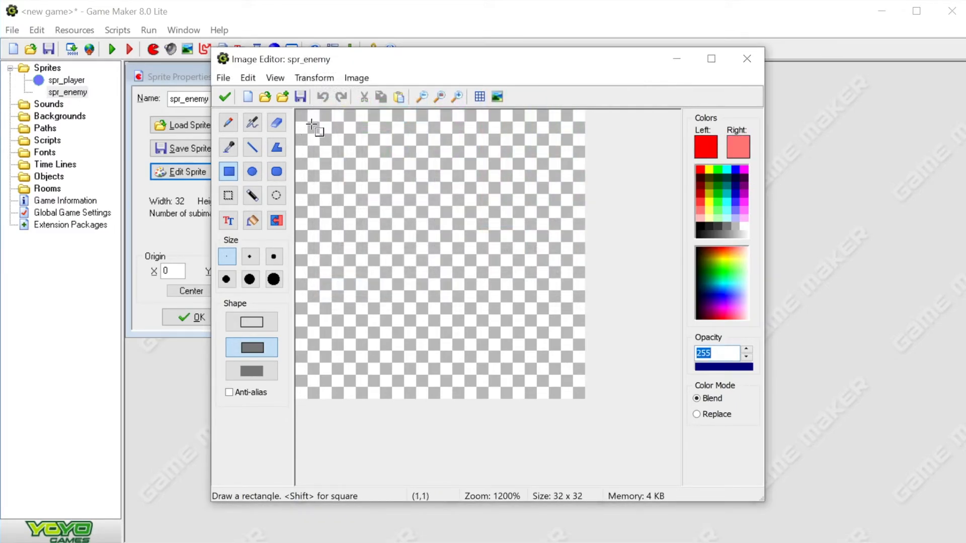
left_click_drag(312, 125, 571, 385)
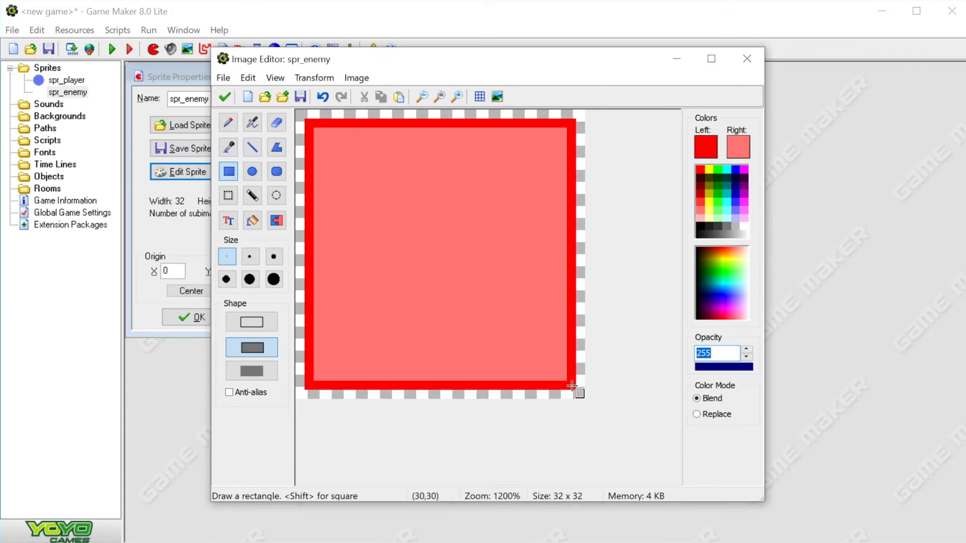
Accept the enemy image and confirm the spr_enemy sprite's properties.
left_click(226, 99)
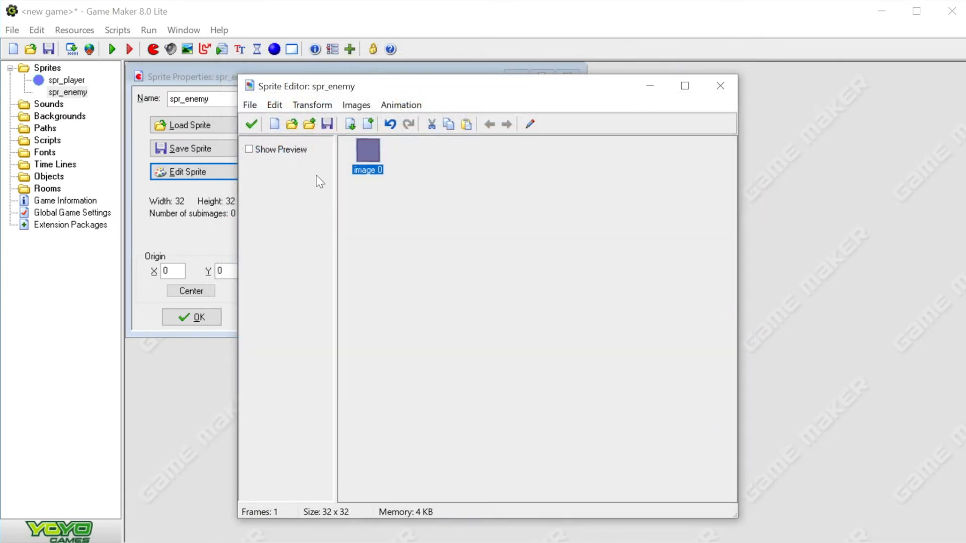
left_click(252, 124)
left_click(198, 318)
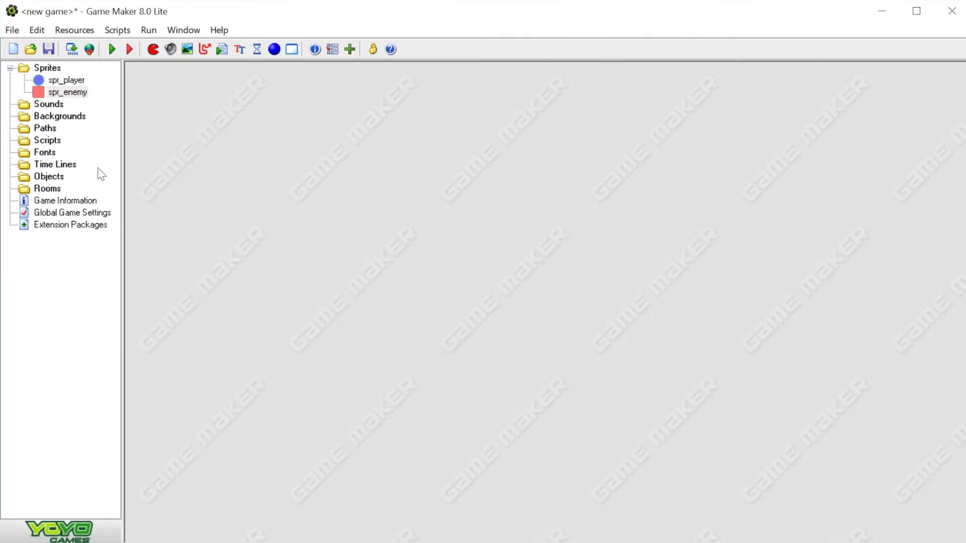
Create a new object named obj_player and assign it the spr_player sprite.
left_click(49, 178)
right_click(48, 179)
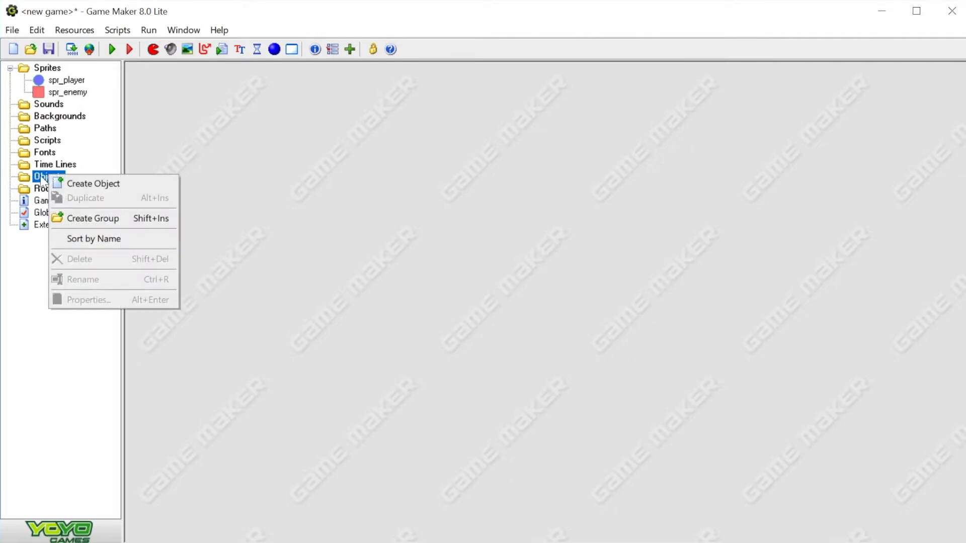
left_click(103, 186)
left_click_drag(328, 97, 356, 101)
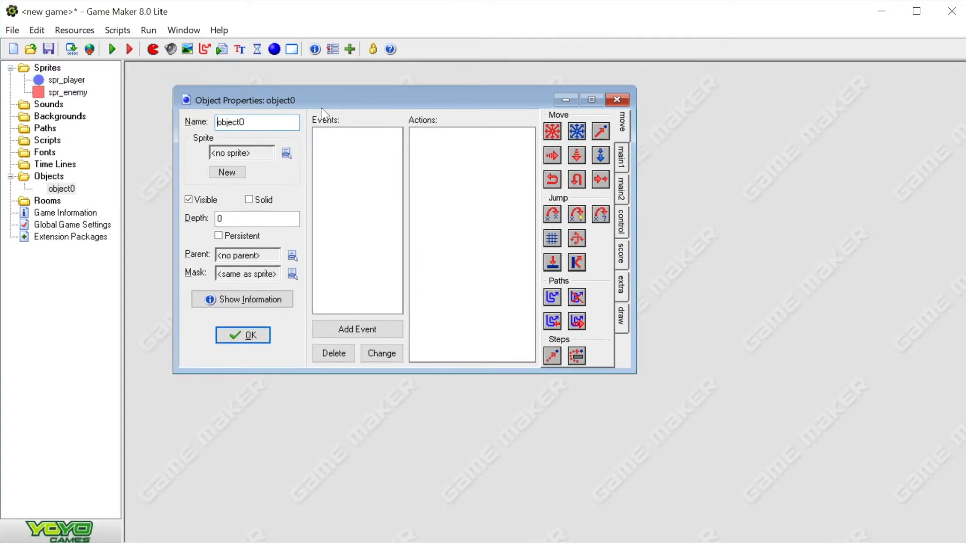
left_click_drag(277, 122, 210, 120)
type("obj_splayer")
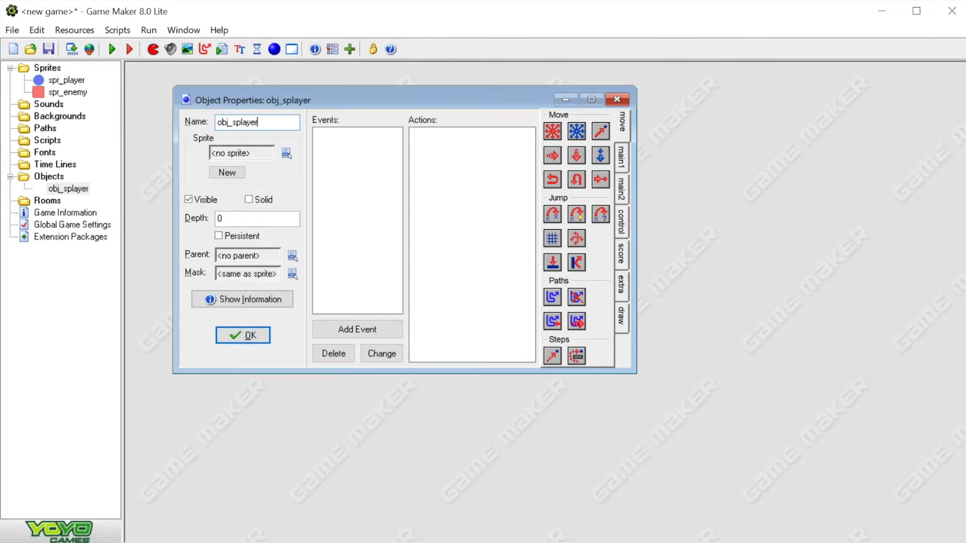
key("BackSpace")
key("BackSpace")
key("BackSpace")
key("BackSpace")
key("BackSpace")
key("BackSpace")
key("BackSpace")
type("player")
left_click(286, 153)
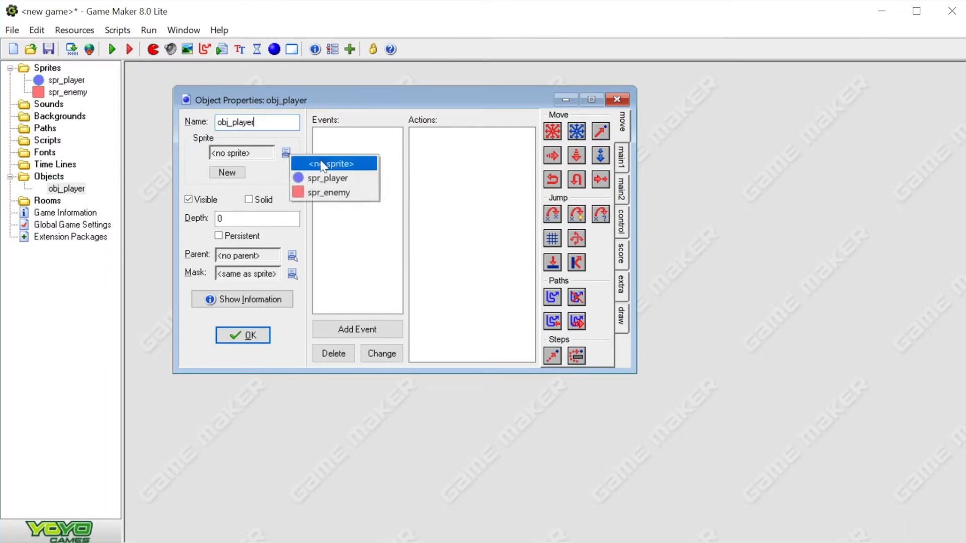
left_click(343, 181)
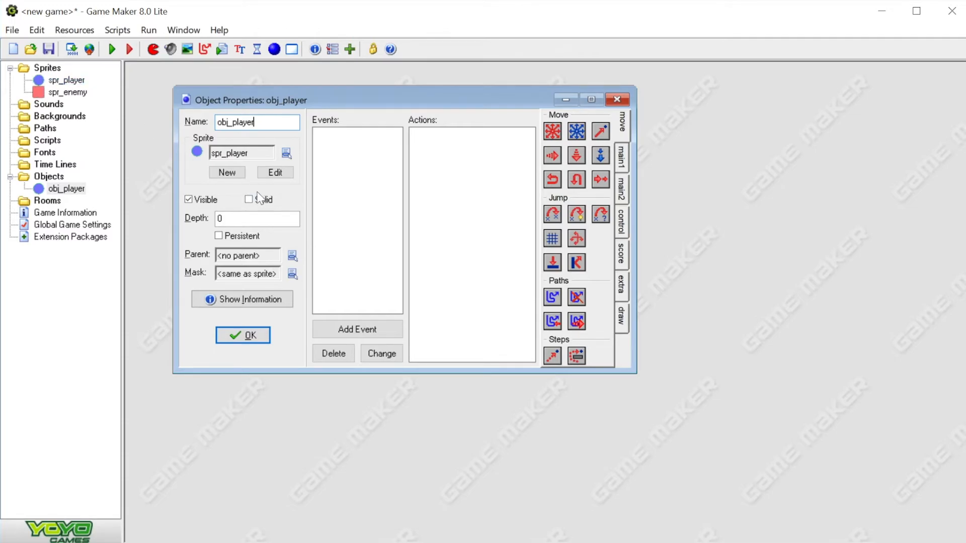
Add a Keyboard <Up> event to obj_player with a Move Fixed action heading upward at speed 5.
left_click(347, 334)
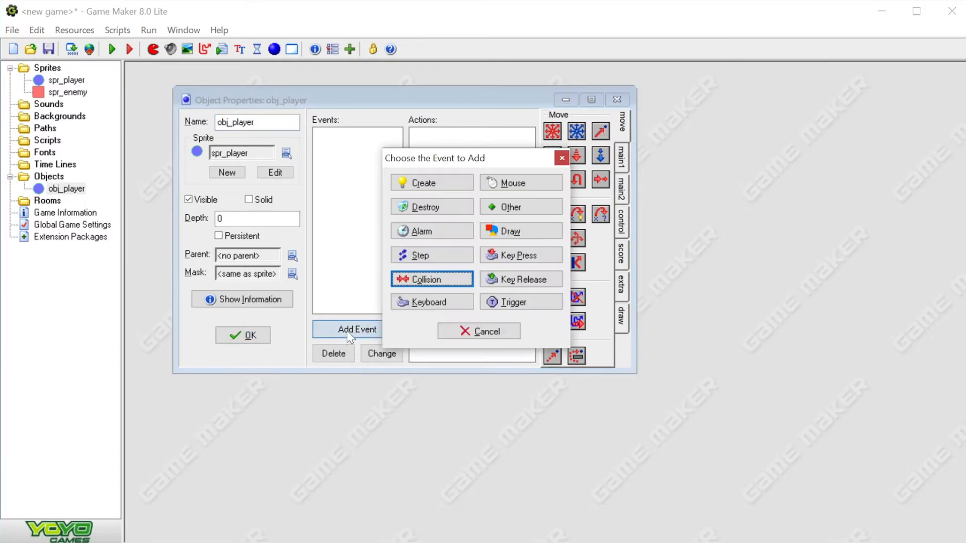
left_click(436, 306)
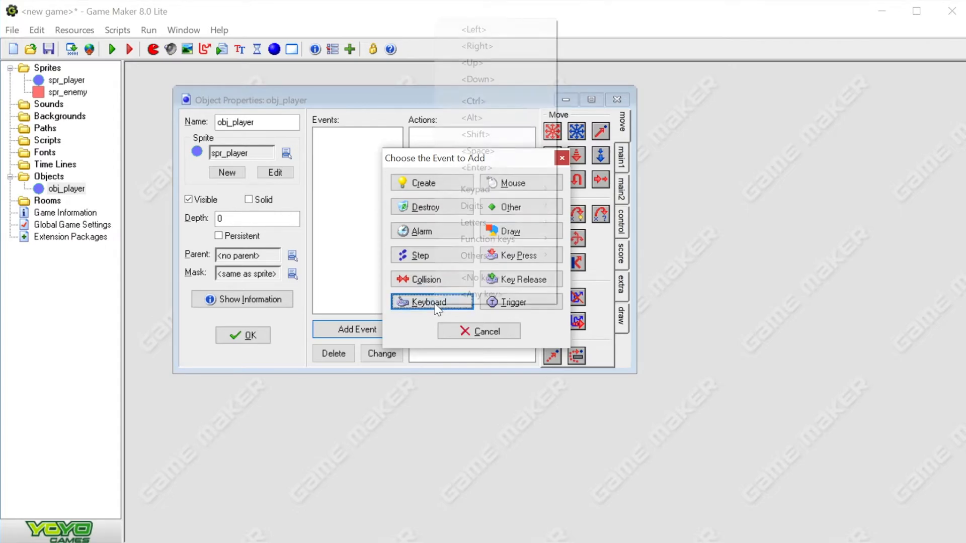
left_click(513, 61)
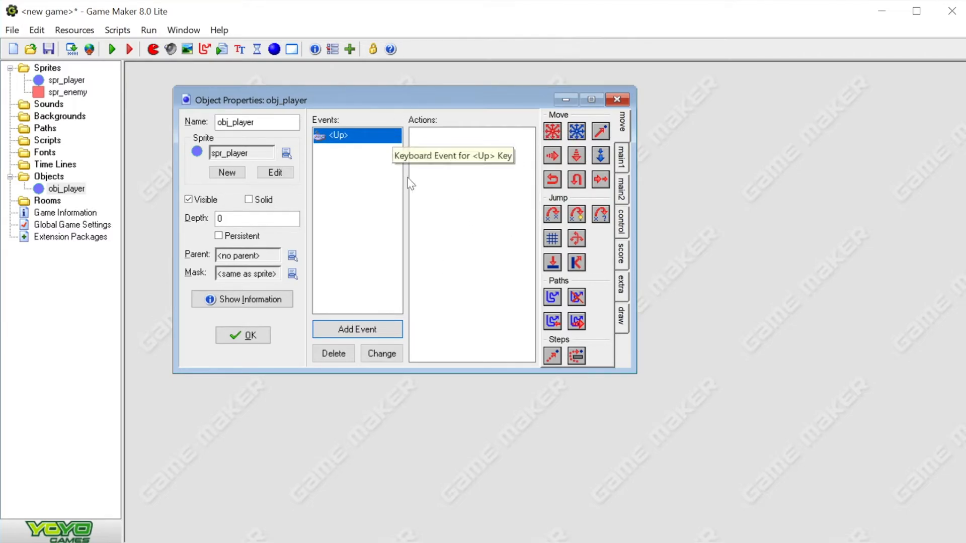
left_click_drag(555, 130, 447, 168)
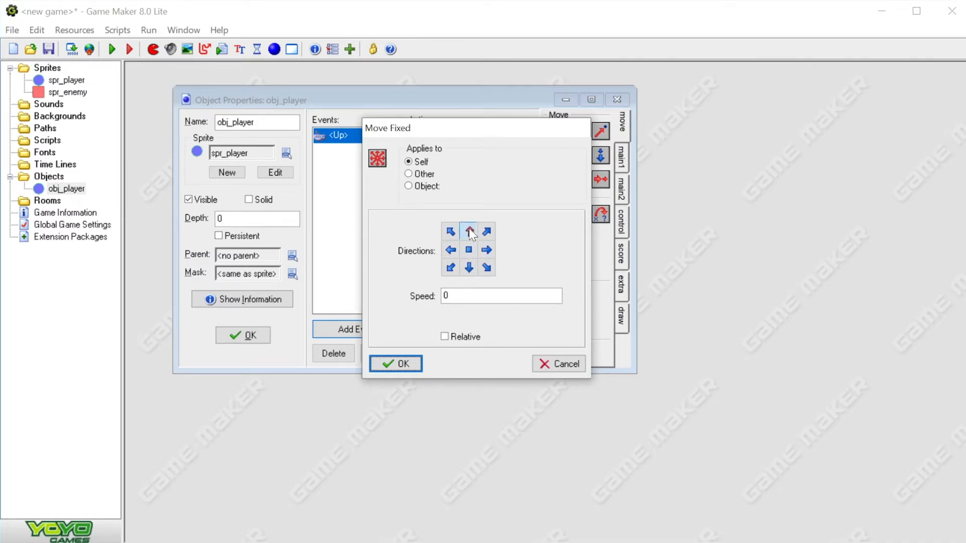
left_click_drag(459, 297, 402, 292)
type("5")
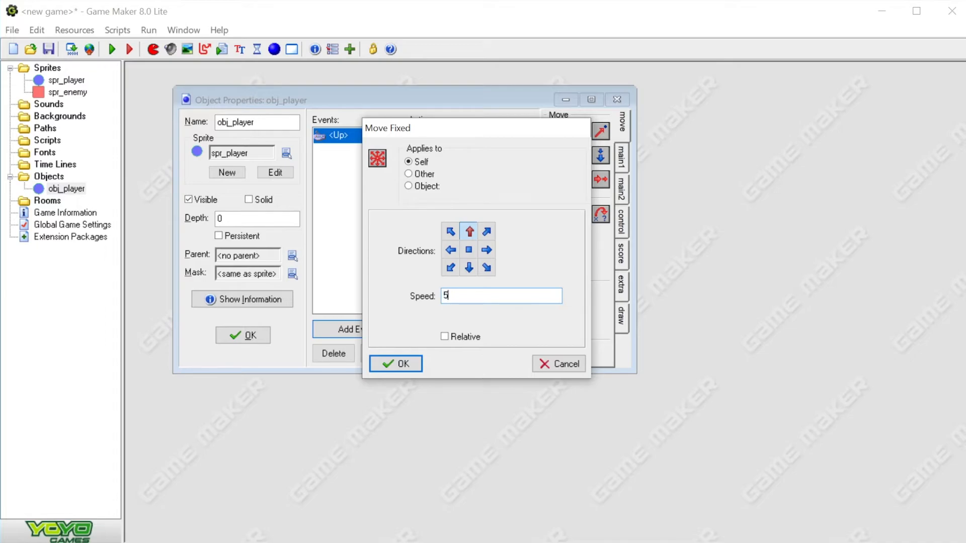
left_click(402, 366)
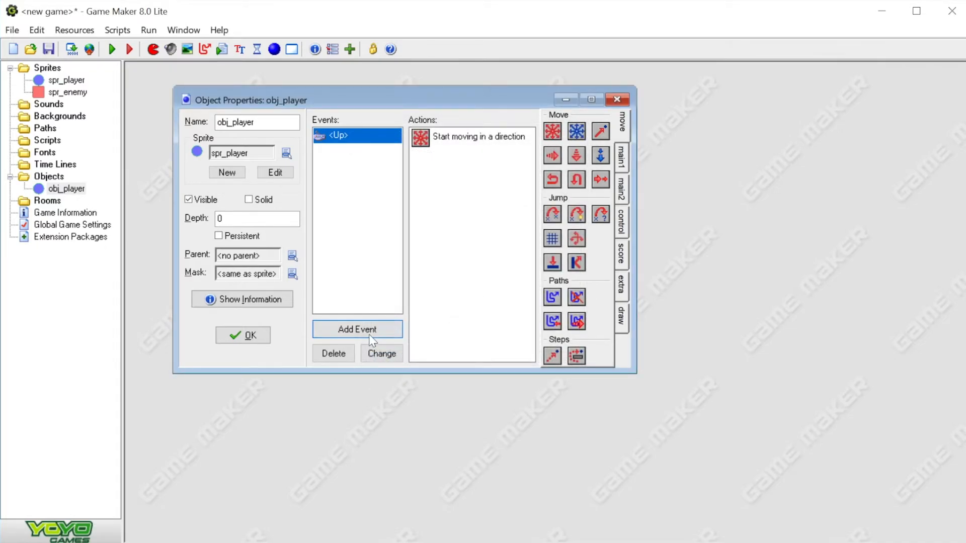
Add a Keyboard <Down> event to obj_player with a Move Fixed action heading downward.
left_click(368, 335)
left_click(432, 302)
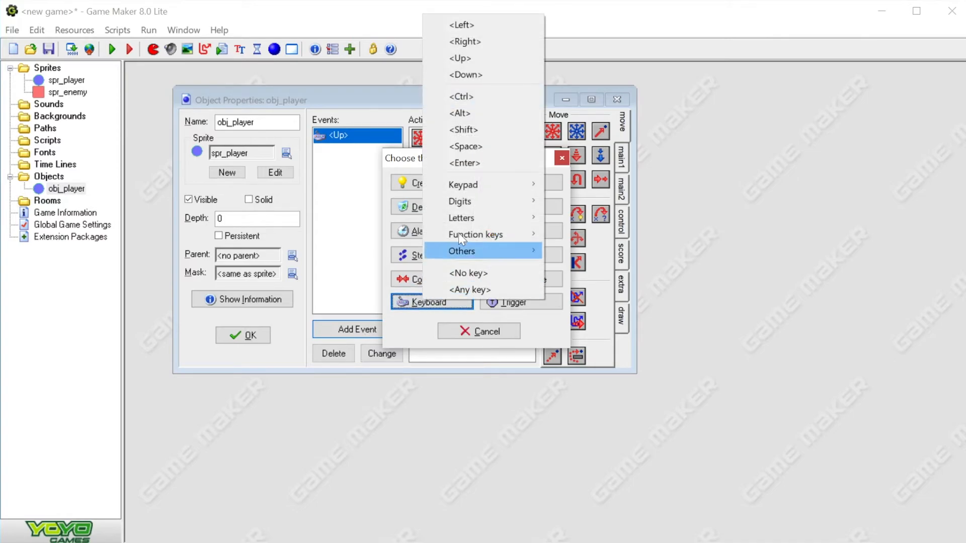
left_click(465, 74)
left_click_drag(552, 132, 469, 167)
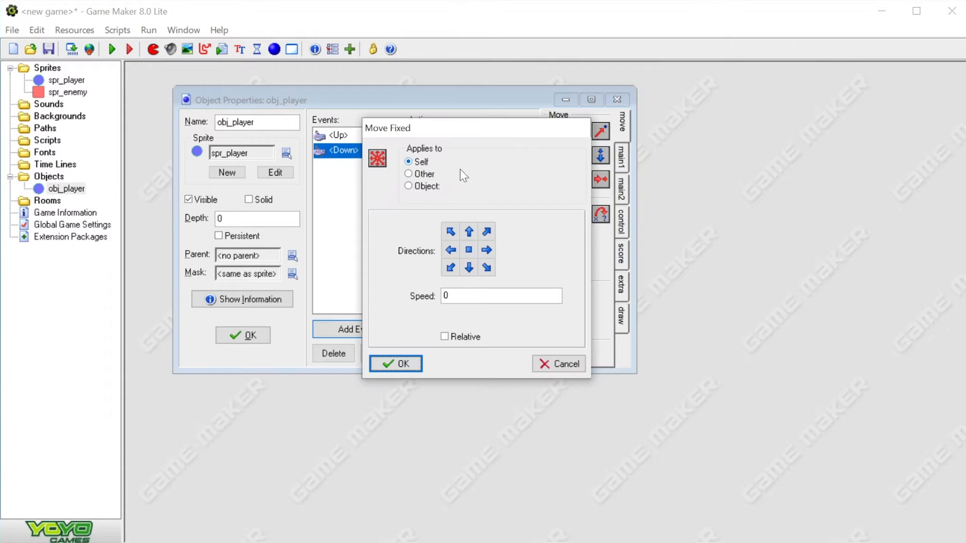
left_click(469, 268)
key("Tab")
left_click(417, 358)
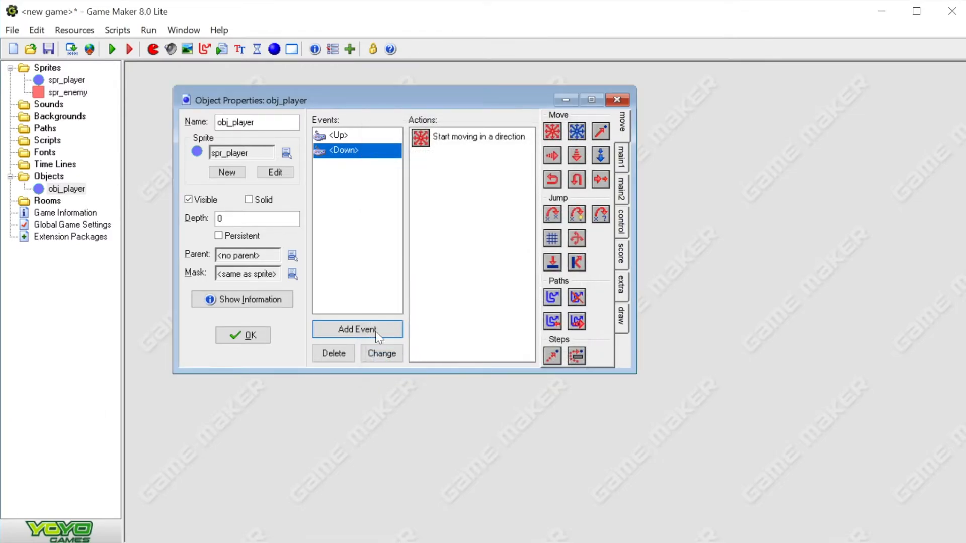
Add a Keyboard <Left> event to obj_player with a Move Fixed action heading left at speed 5.
left_click(368, 326)
left_click(414, 298)
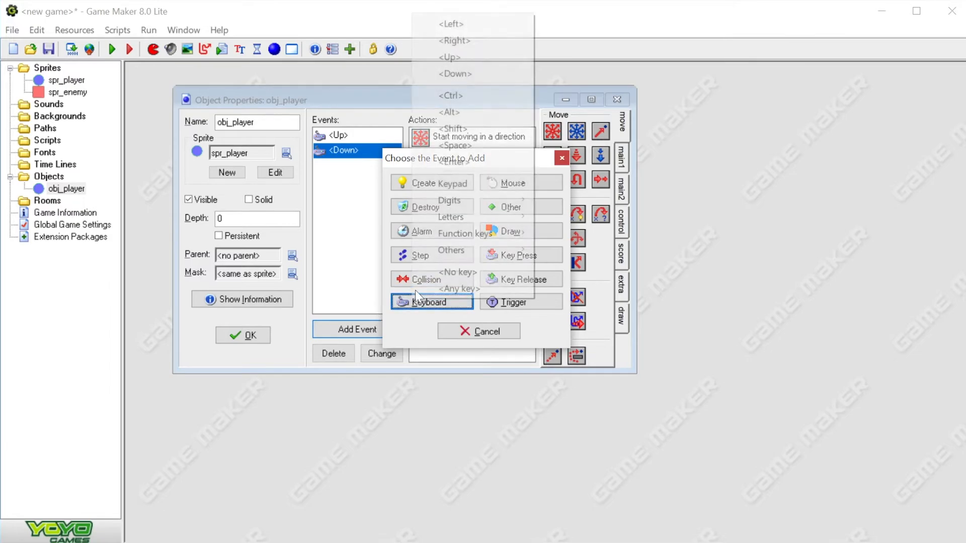
left_click(474, 25)
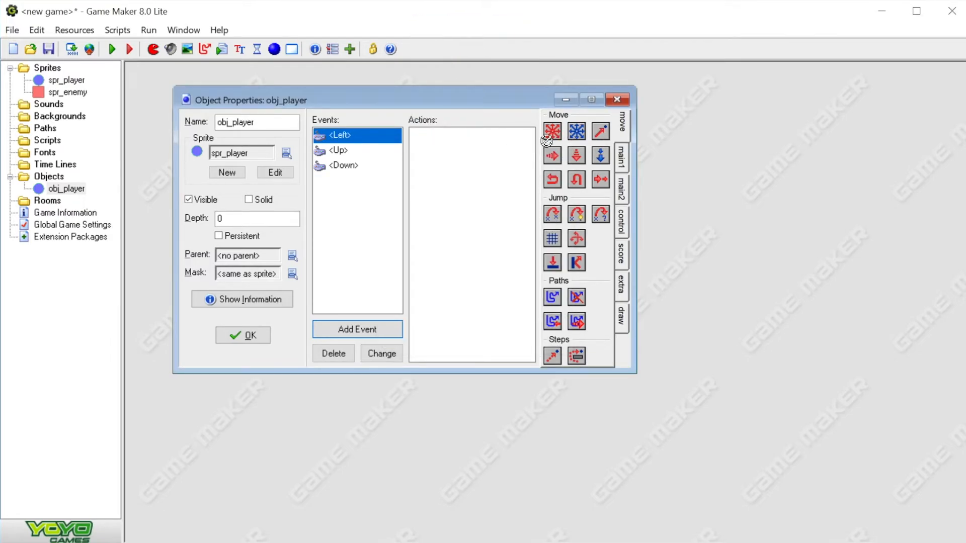
left_click_drag(553, 131, 483, 186)
left_click(450, 250)
double_click(463, 295)
type("5")
left_click(402, 364)
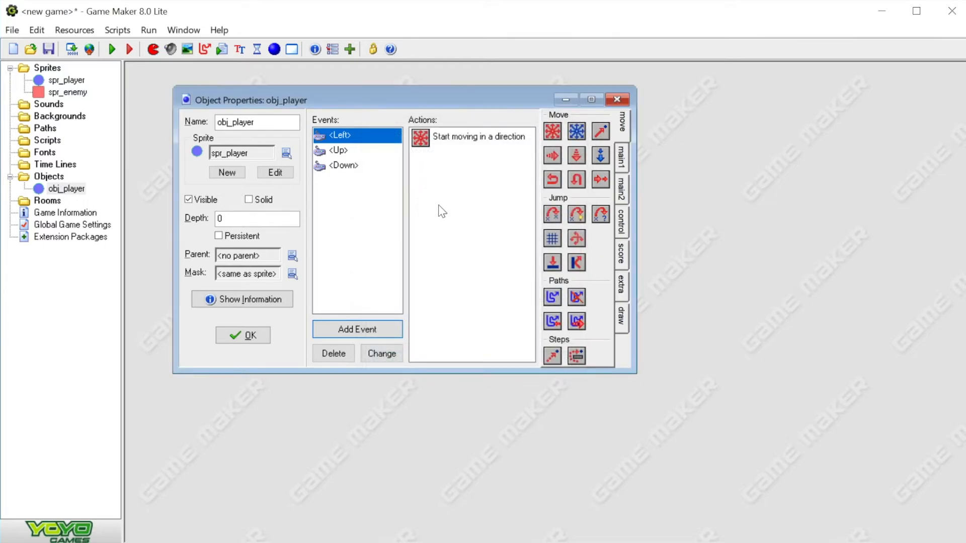
Add a Keyboard <Right> event to obj_player with a Move Fixed action heading right at speed 5, and save the object.
left_click(355, 329)
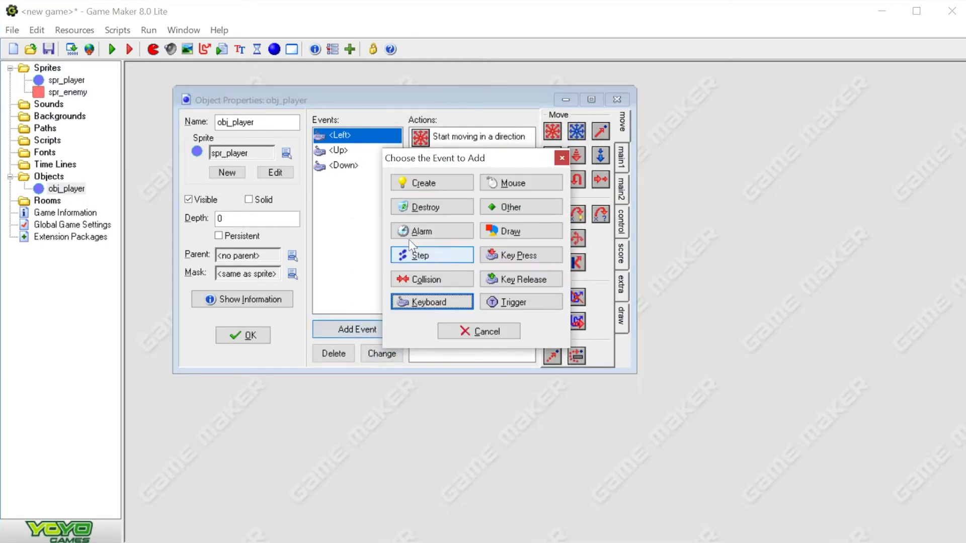
left_click(422, 302)
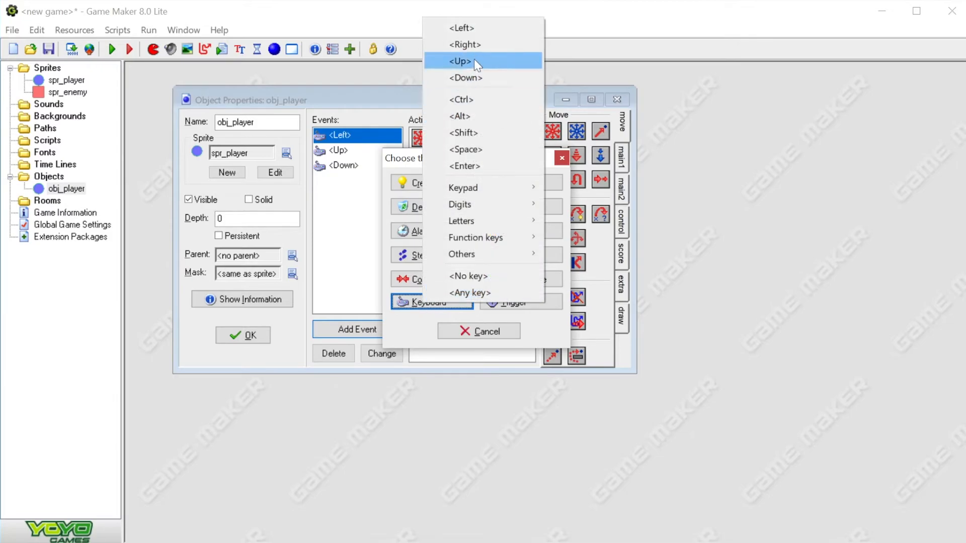
left_click(475, 45)
left_click_drag(552, 131, 475, 177)
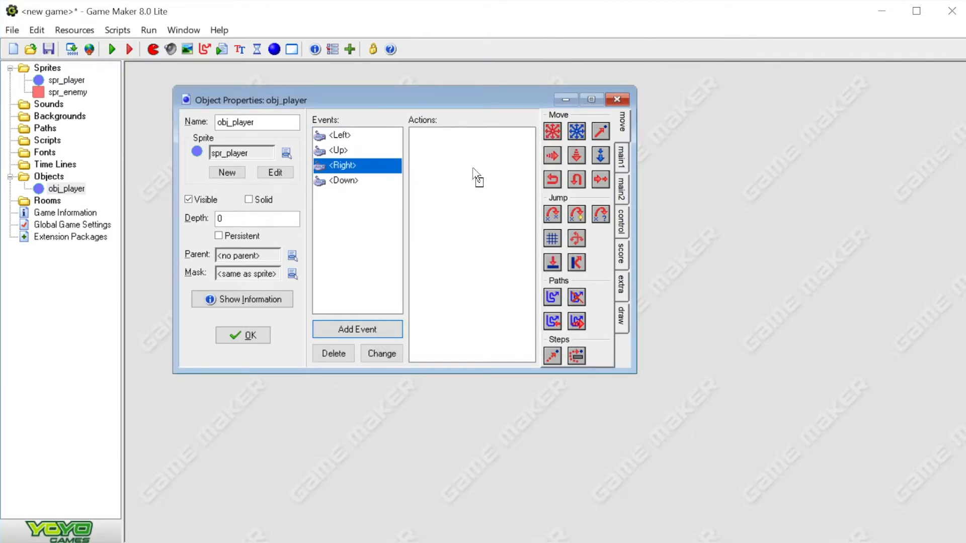
left_click(486, 250)
double_click(466, 296)
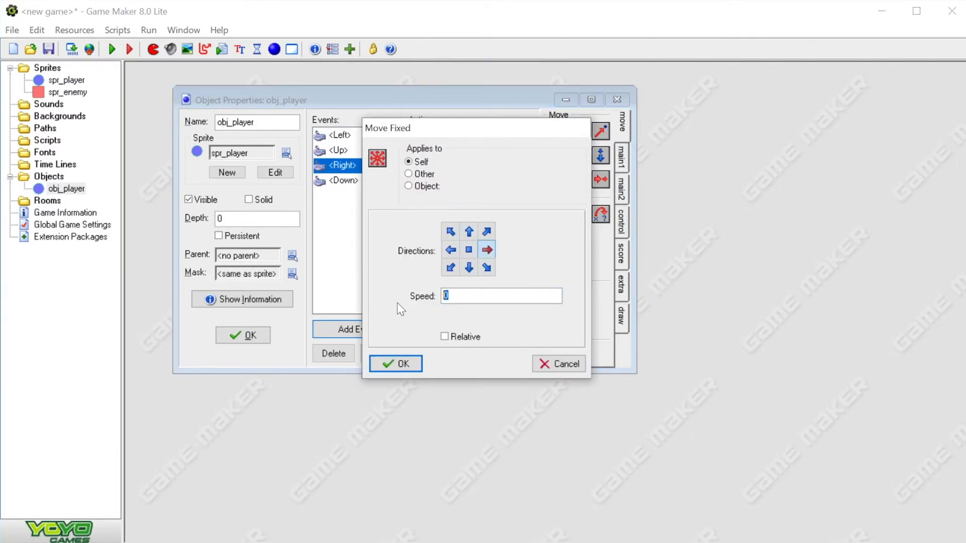
type("5")
left_click(406, 362)
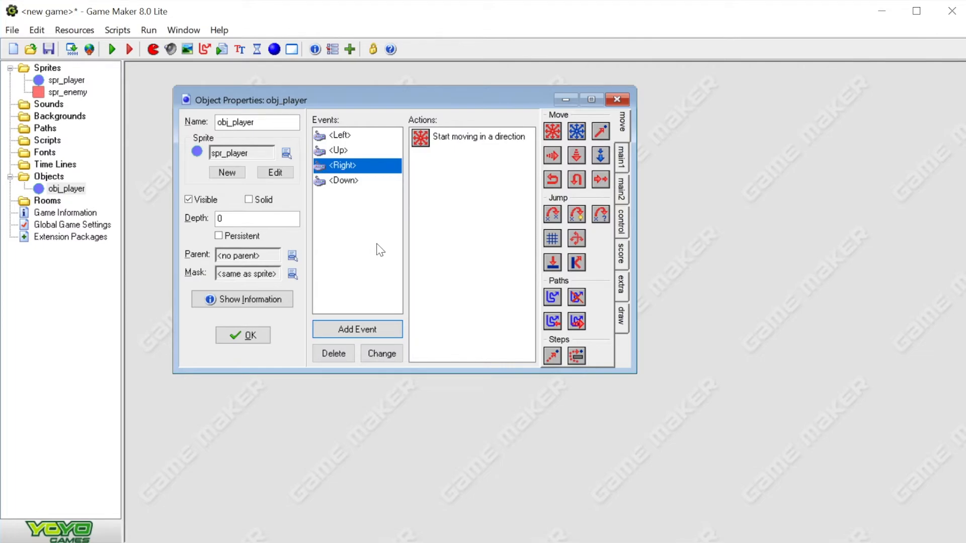
left_click(250, 336)
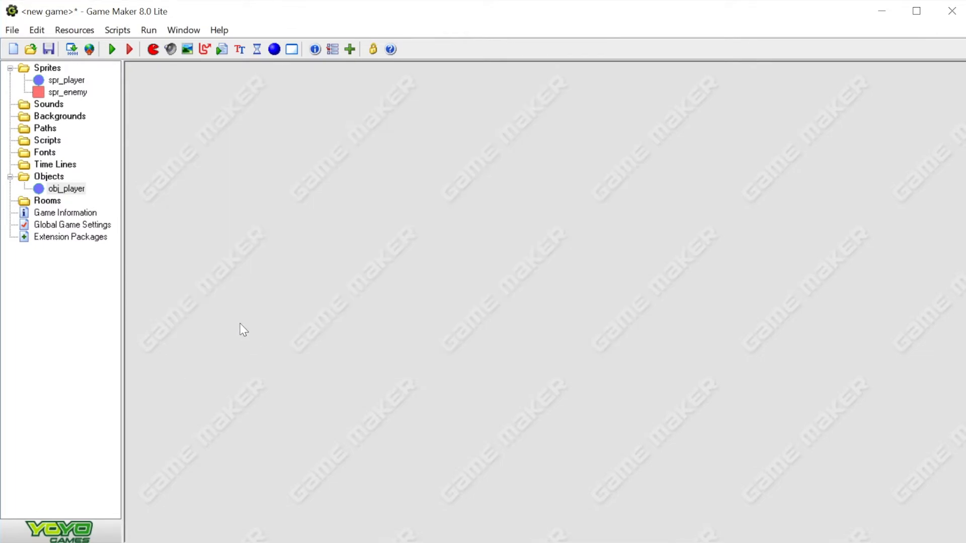
Create a new object named obj_enemy and assign it the spr_enemy sprite.
left_click(53, 179)
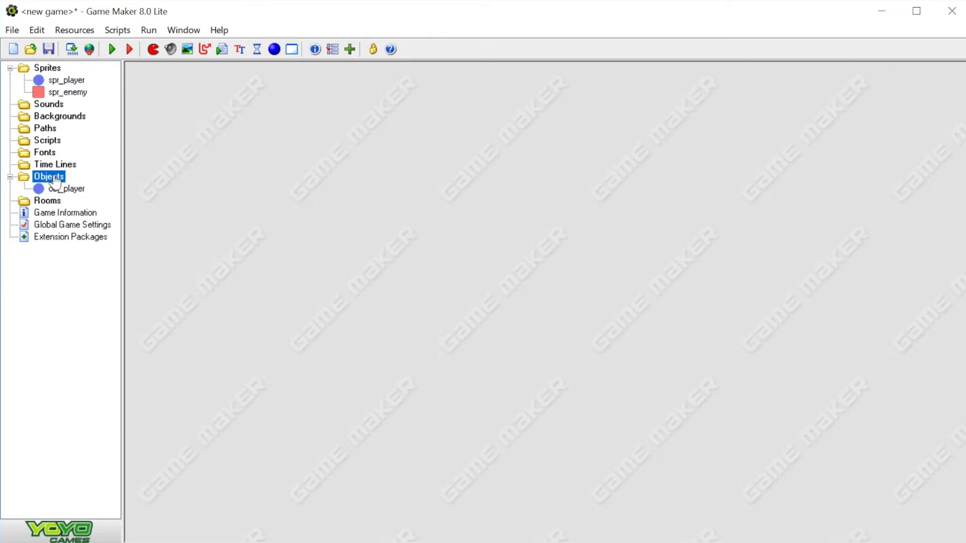
right_click(54, 180)
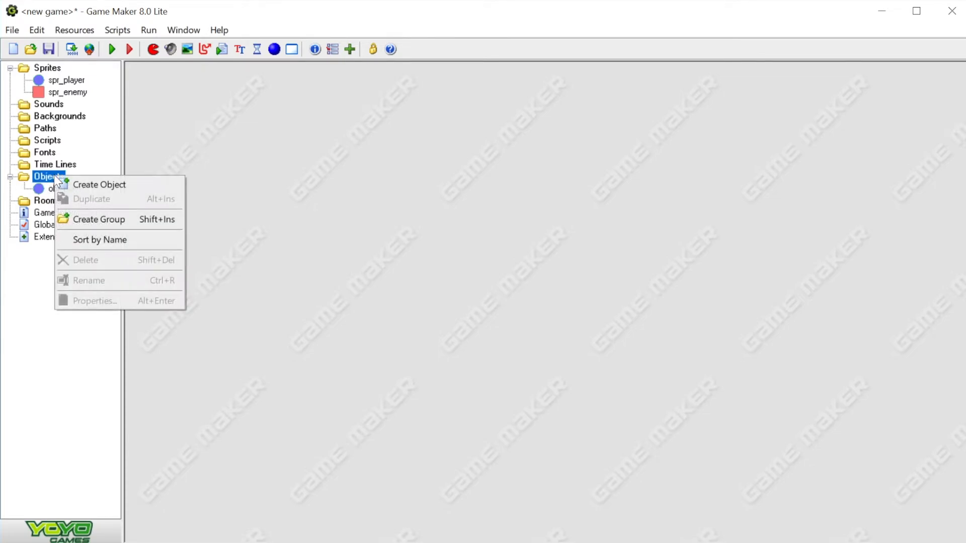
left_click(99, 185)
left_click_drag(250, 135, 177, 140)
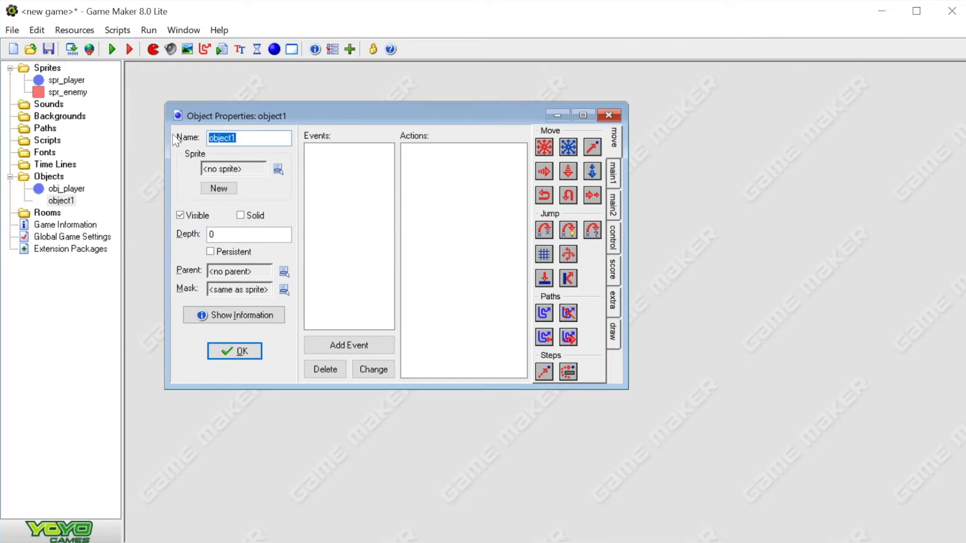
type("obj_")
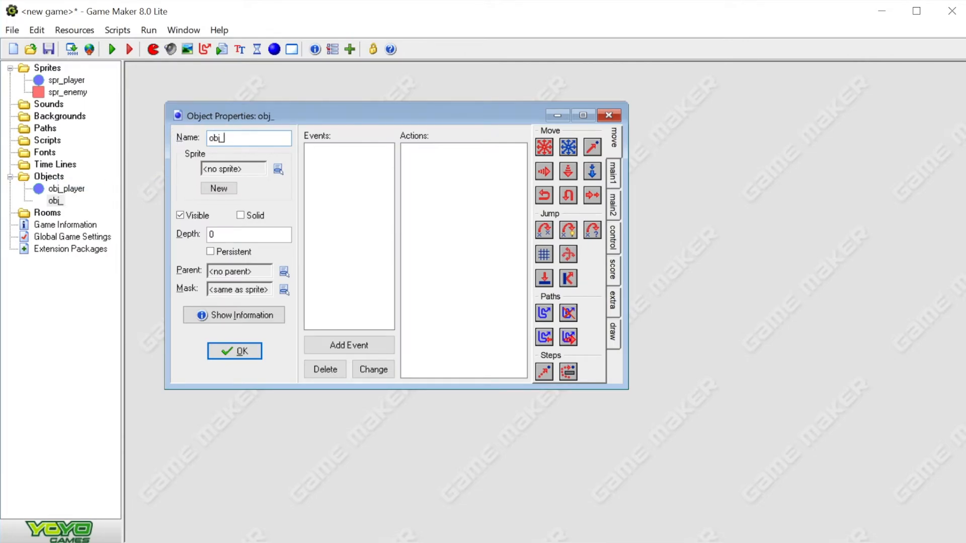
type("enemy")
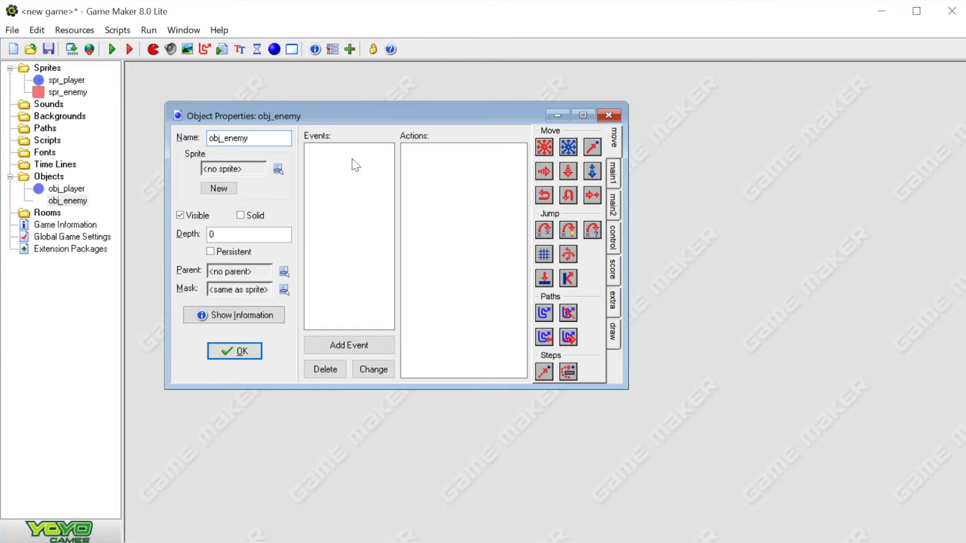
left_click(278, 169)
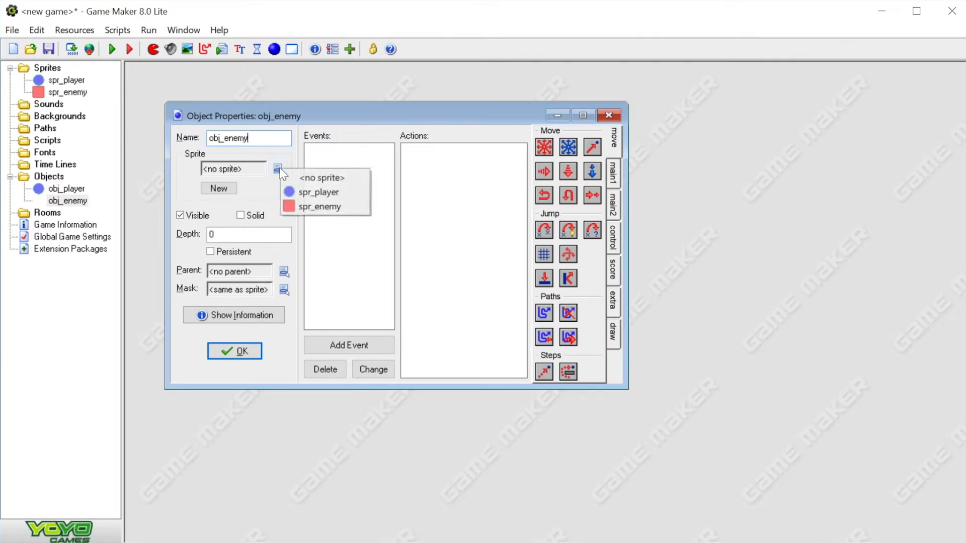
left_click(327, 209)
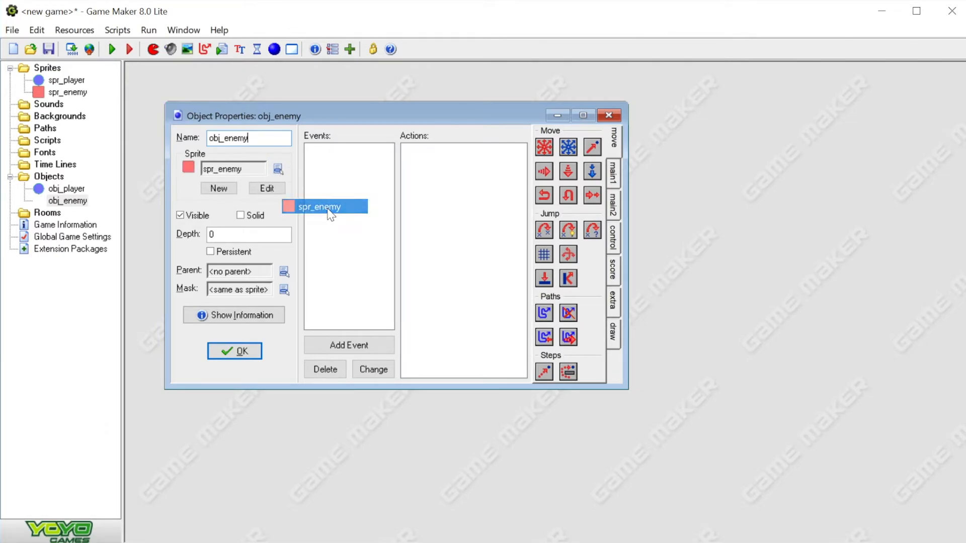
Add a Create event to obj_enemy with a Move Free action using direction random(360) and speed 3, and save the object.
left_click(361, 345)
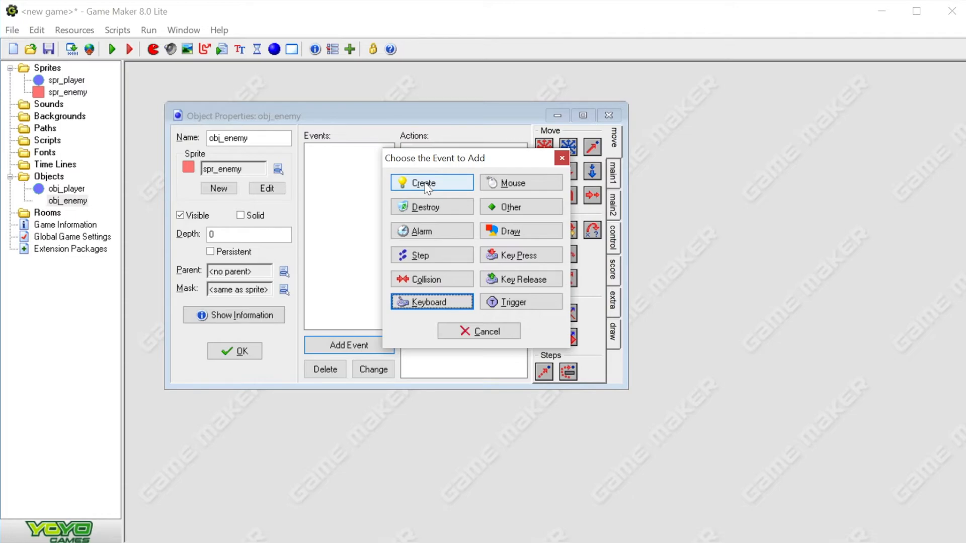
left_click(424, 183)
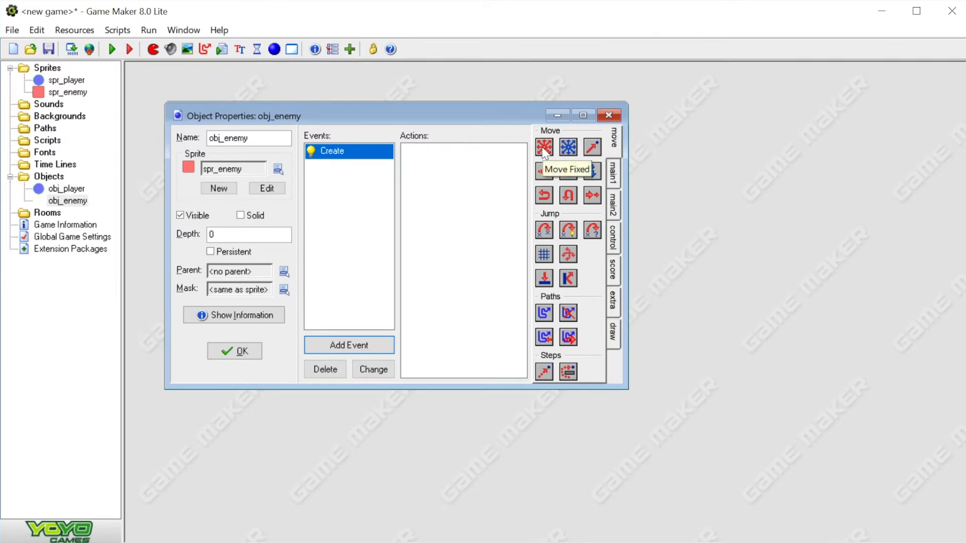
left_click_drag(567, 144, 470, 195)
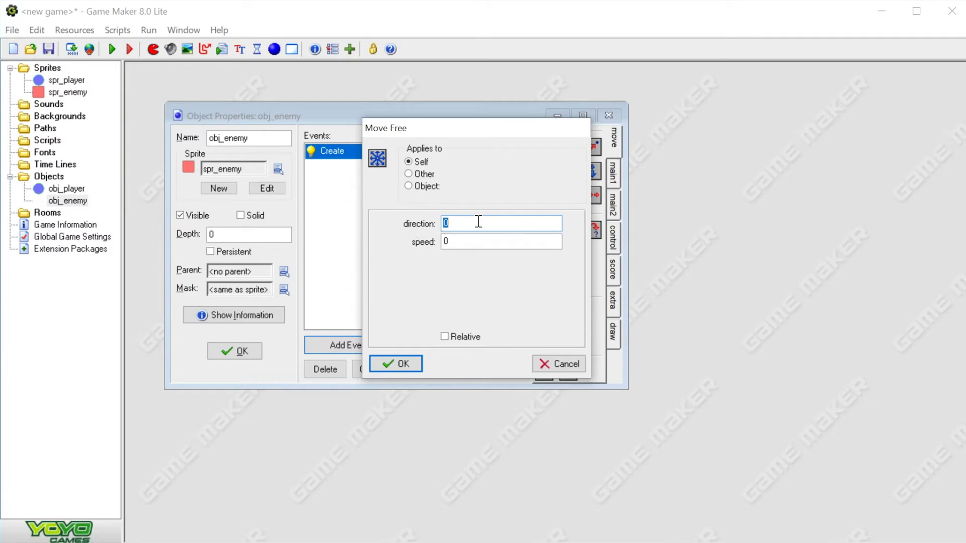
type("random(360")
key("Tab")
type("3")
left_click(401, 363)
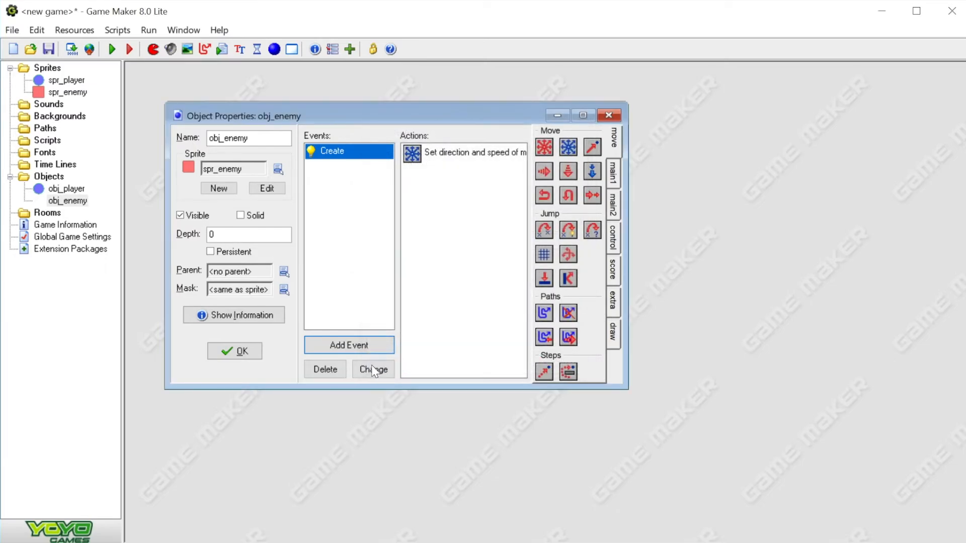
left_click(244, 352)
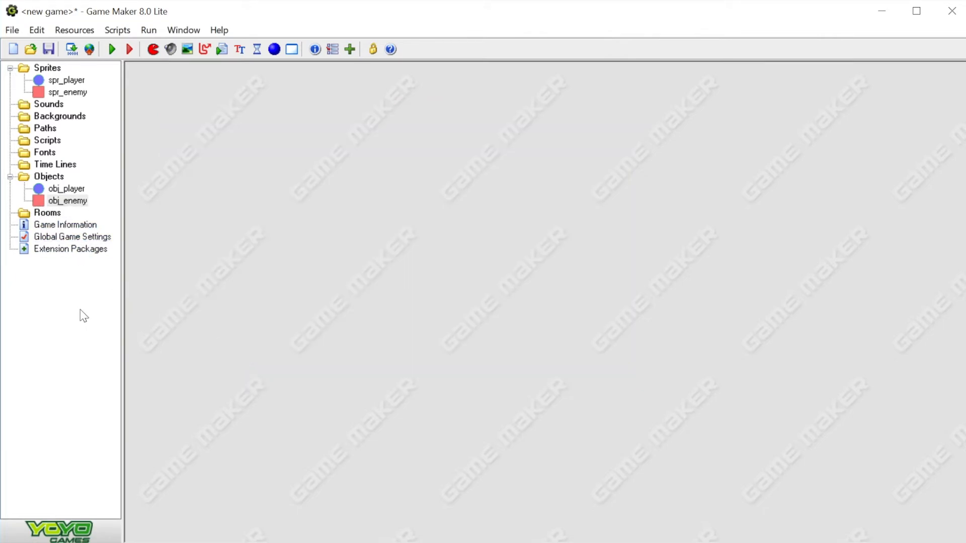
Create a new room and enlarge its properties window so the whole room grid fits.
left_click(50, 214)
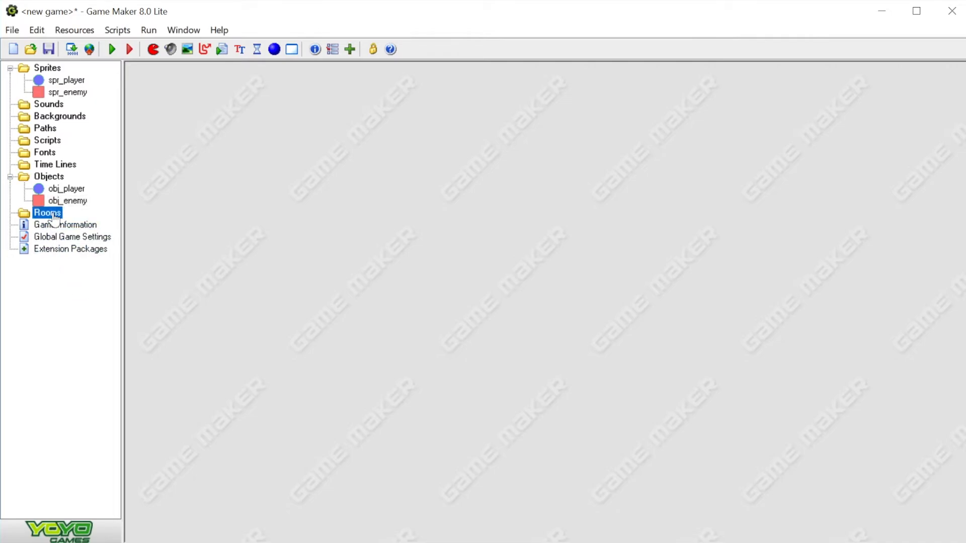
right_click(55, 218)
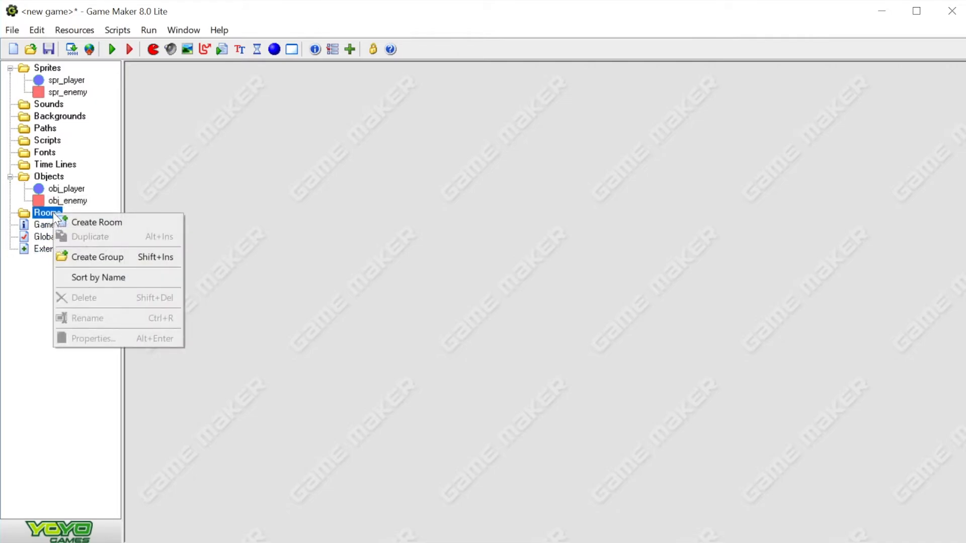
left_click(98, 227)
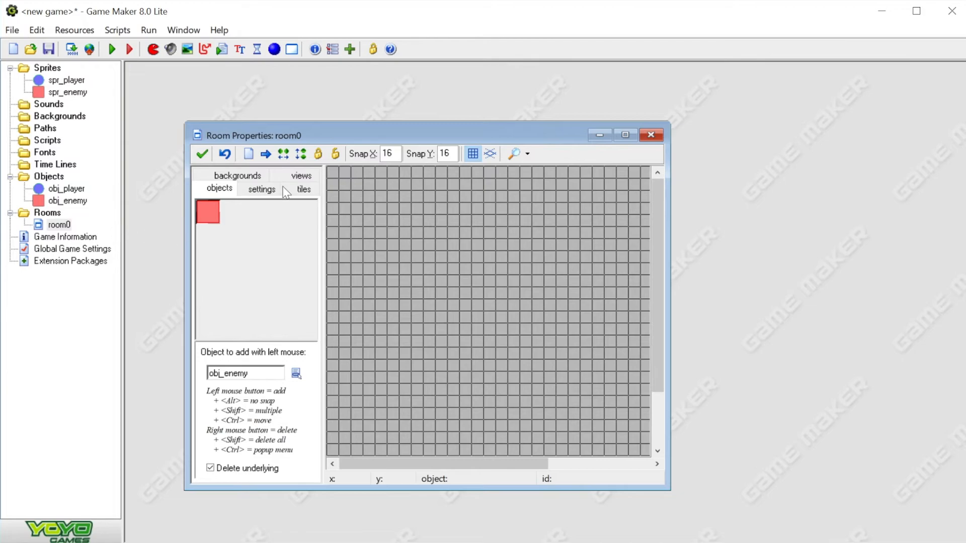
left_click_drag(322, 142, 298, 98)
left_click_drag(644, 445, 816, 520)
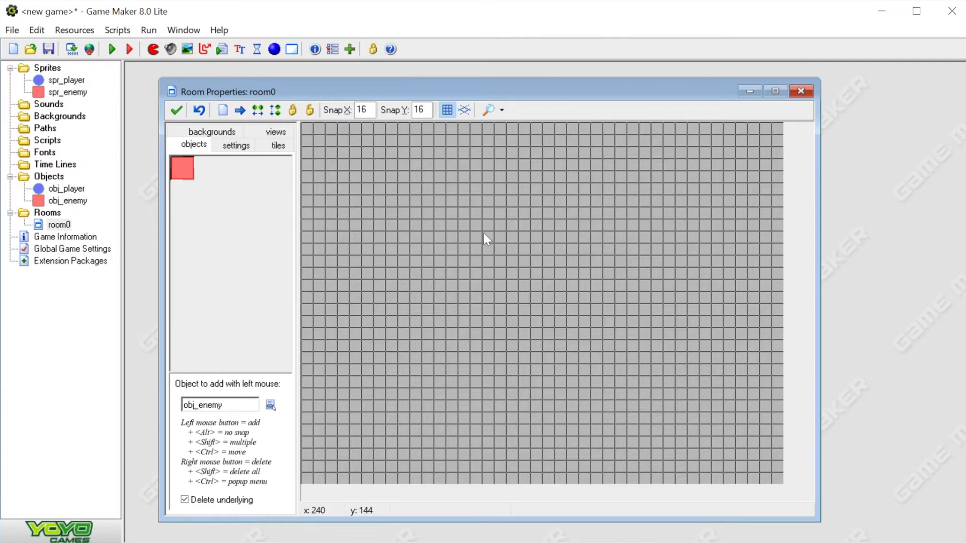
left_click(447, 110)
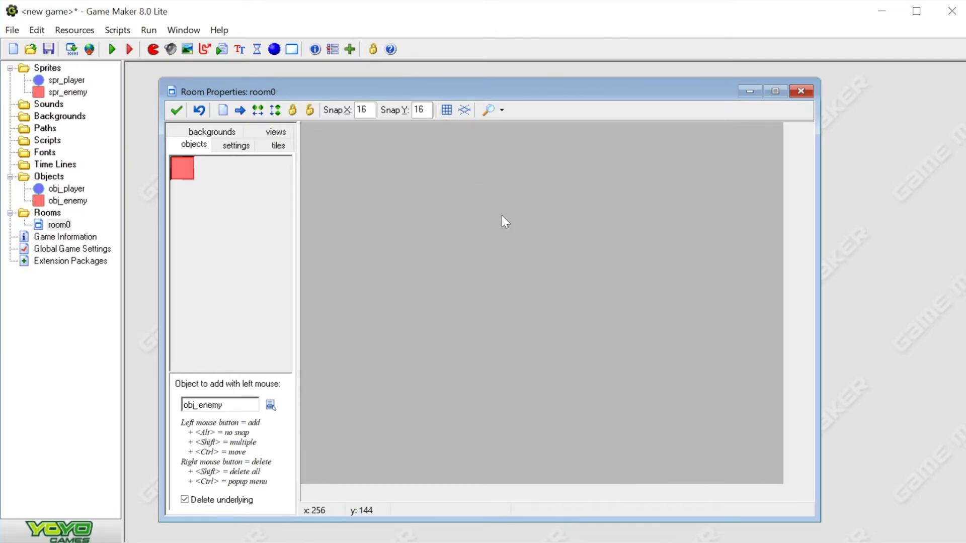
left_click(447, 109)
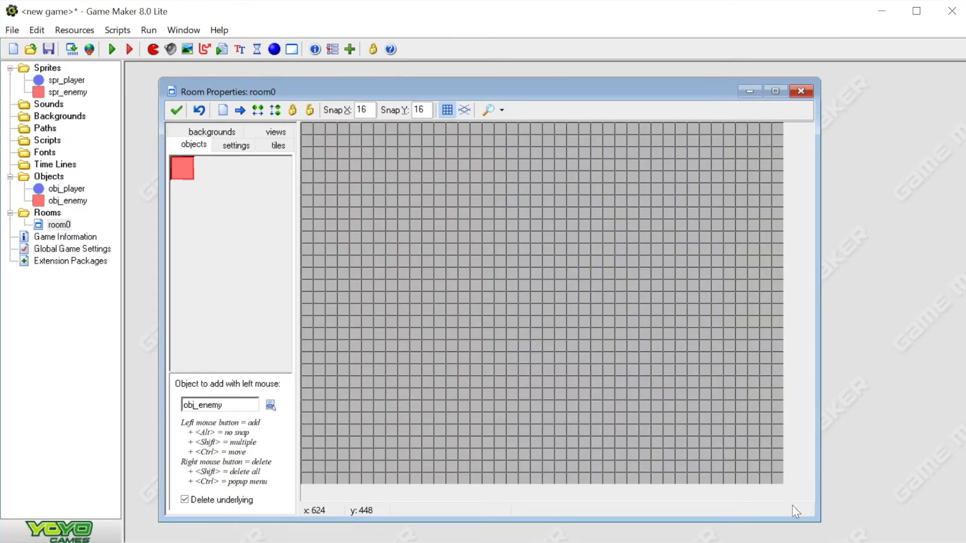
Set the room's caption to "Basic Game".
left_click(227, 146)
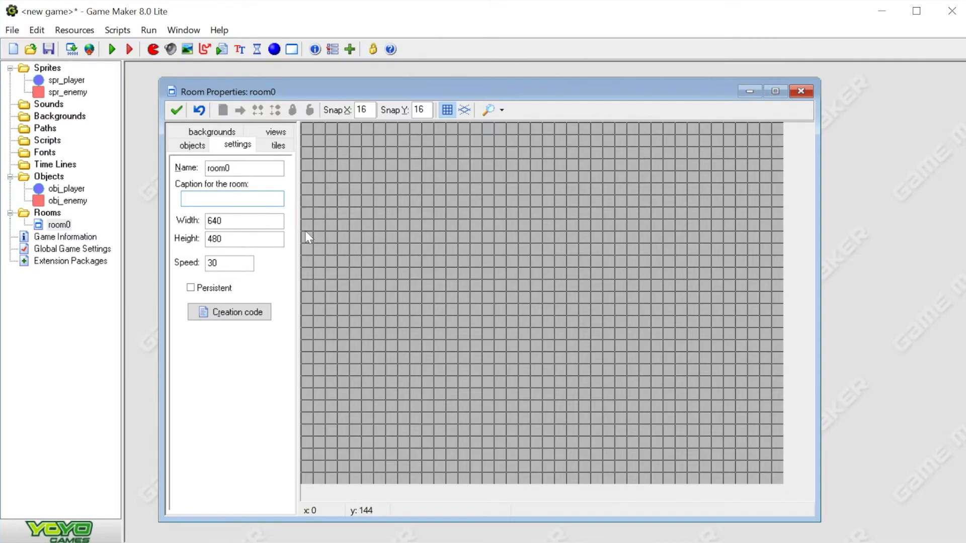
type("Basic Game")
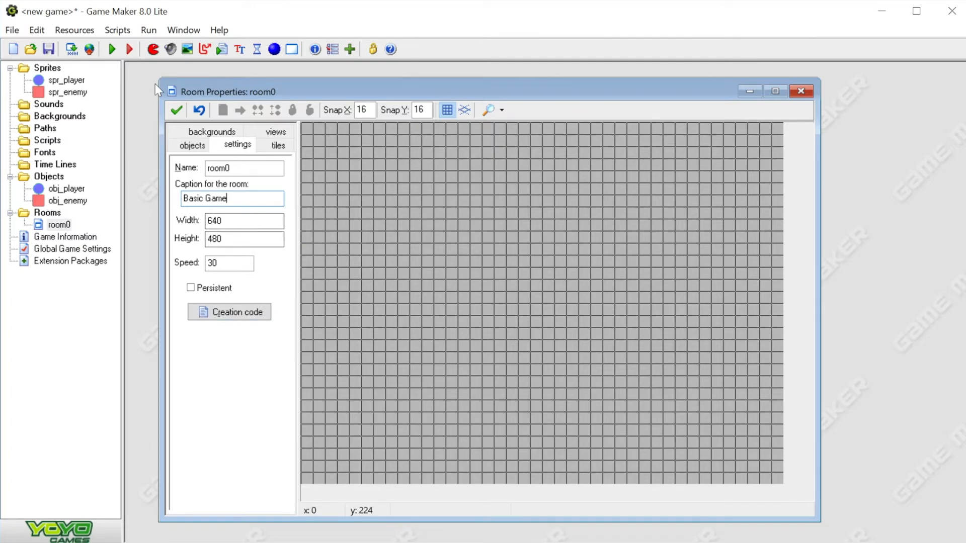
key("XF86AudioMute")
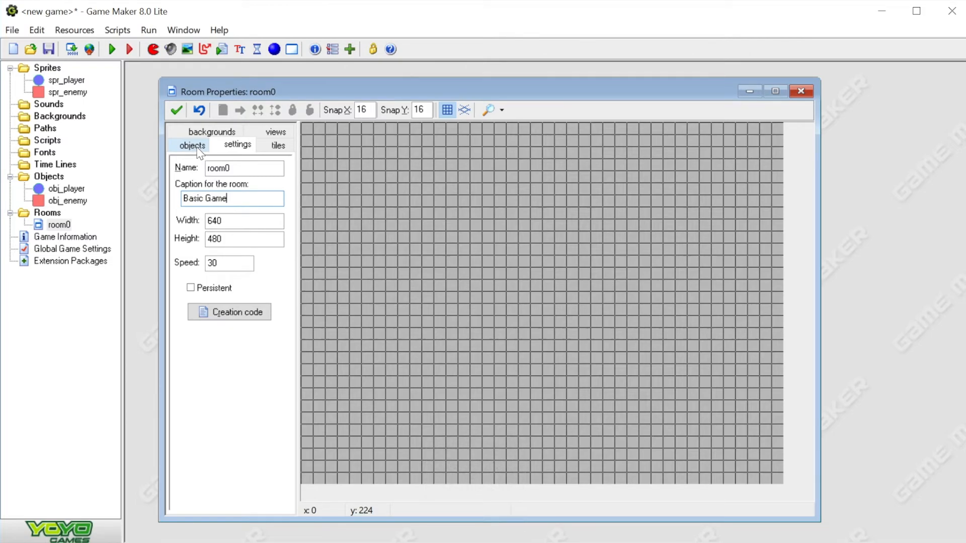
Place six obj_enemy instances scattered across the room.
left_click(199, 150)
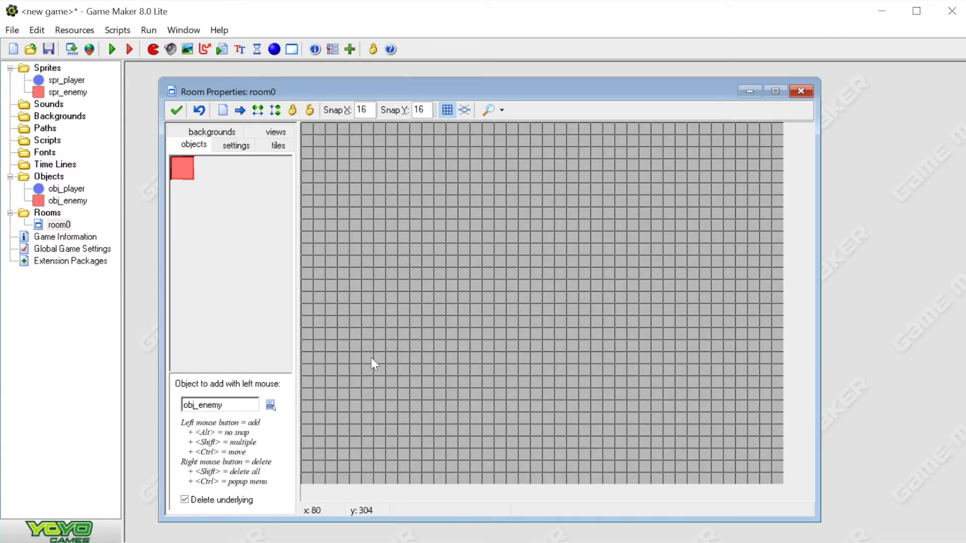
left_click(372, 422)
left_click(414, 237)
left_click(716, 262)
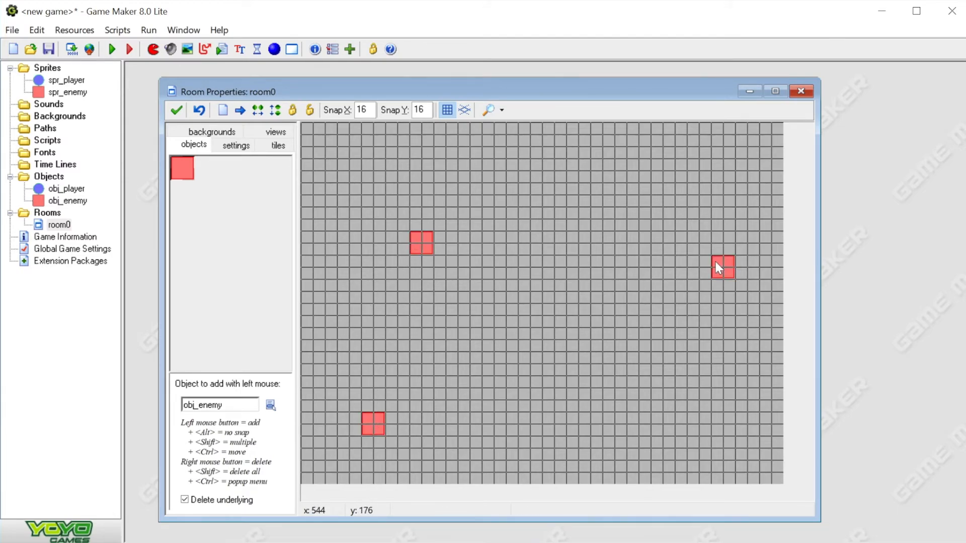
left_click(584, 177)
left_click(642, 360)
left_click(510, 358)
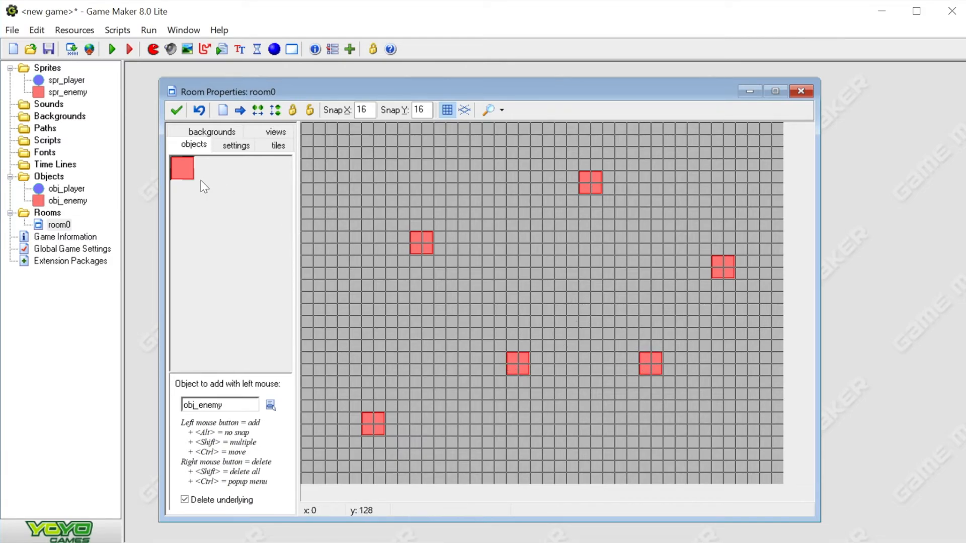
Delete every obj_enemy instance from the room except the one near the room's lower-left corner.
right_click(519, 362)
right_click(654, 364)
right_click(729, 264)
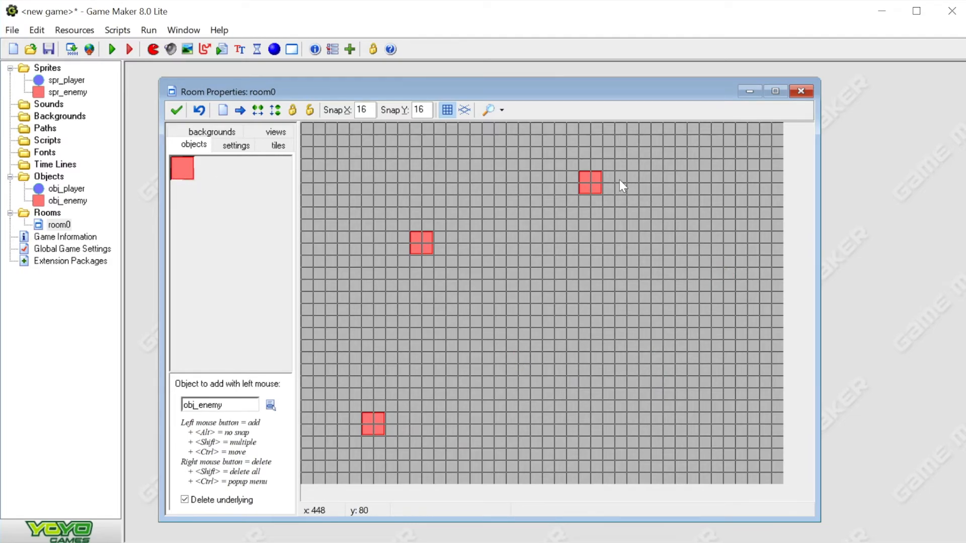
right_click(588, 180)
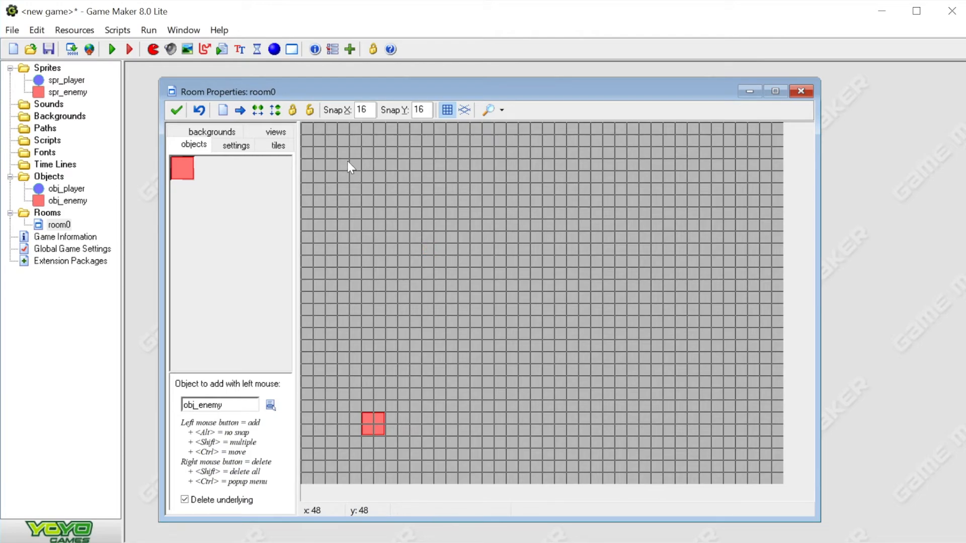
Place five more obj_enemy instances around the outer parts of the room, keeping its middle clear.
left_click(691, 189)
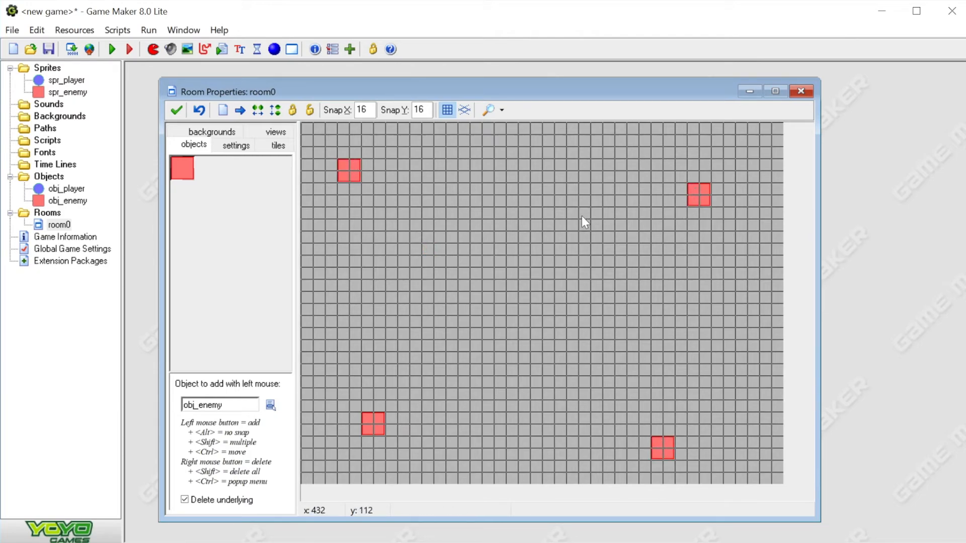
left_click(419, 213)
left_click(499, 416)
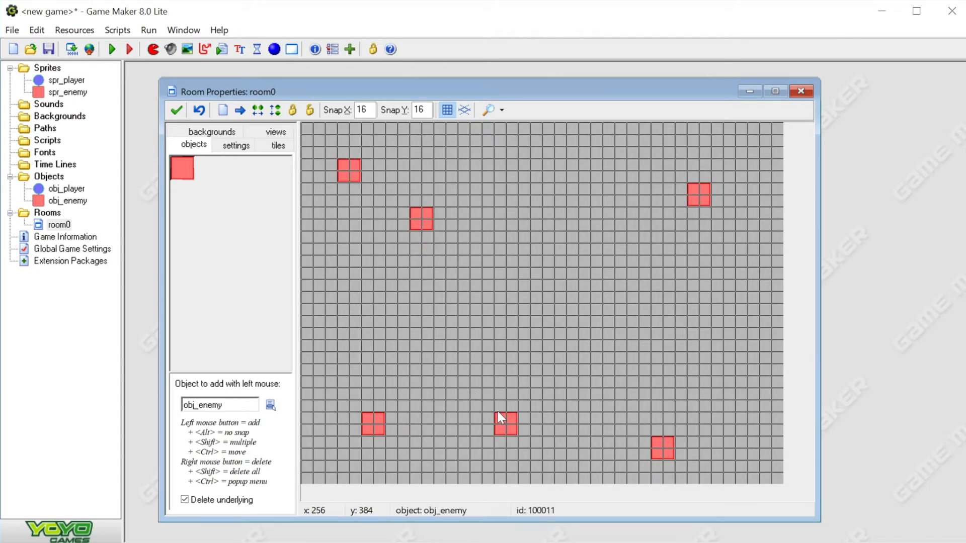
left_click(690, 325)
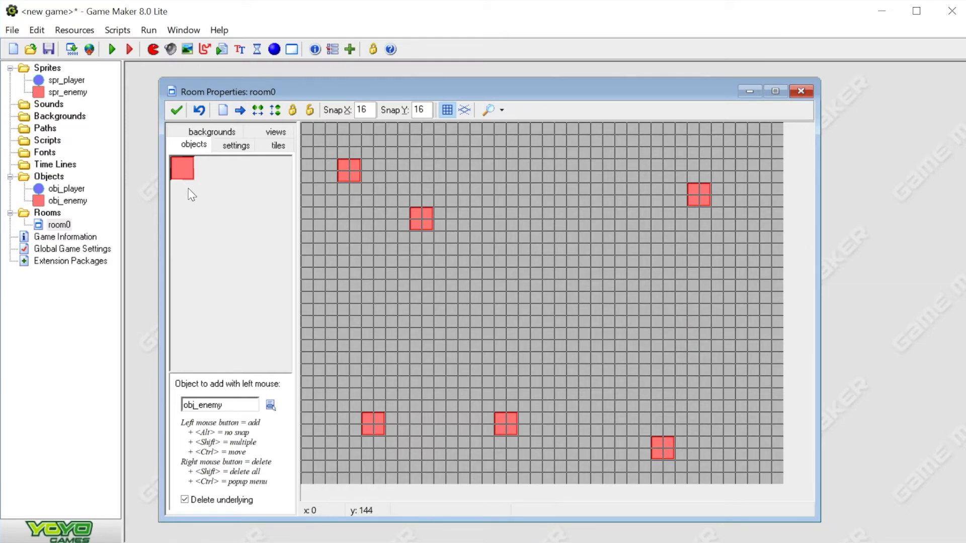
Place one obj_player instance near the middle of the room and save the room.
left_click(222, 185)
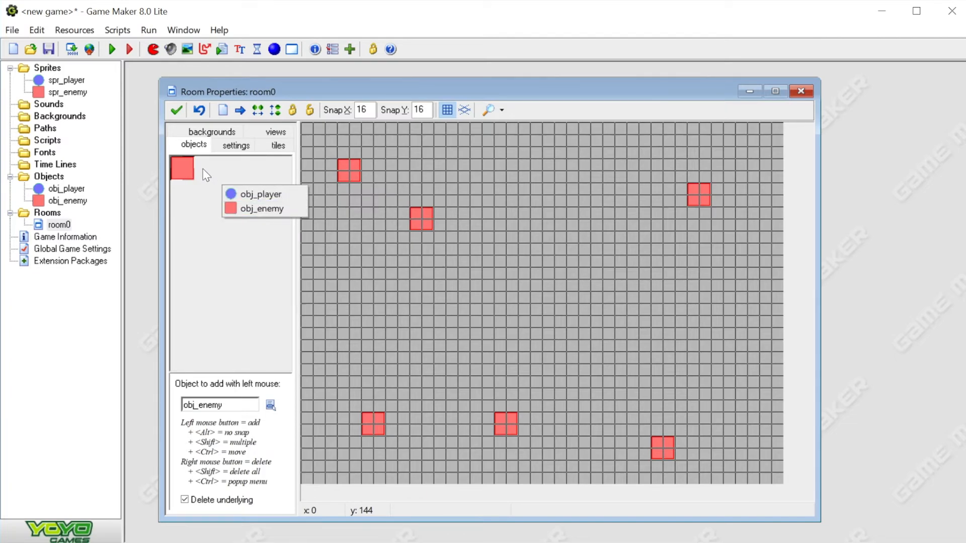
left_click(267, 198)
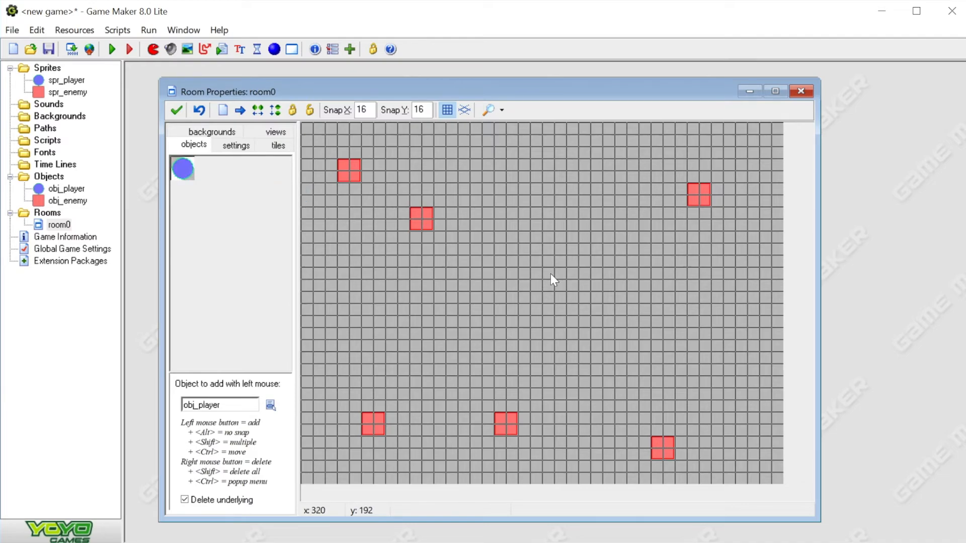
left_click(544, 290)
left_click(176, 110)
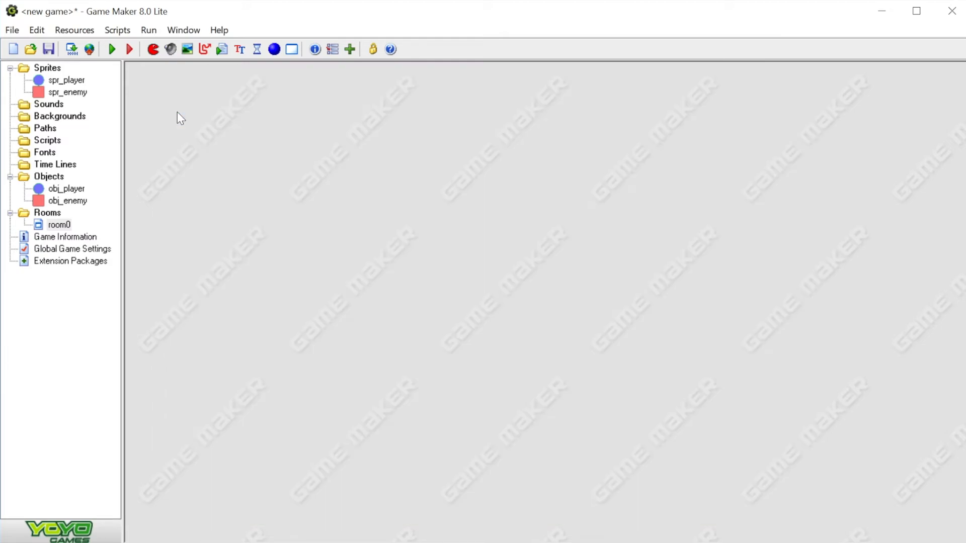
Run the game, test the player's movement in all four directions while watching the enemies, and close the game.
left_click(111, 51)
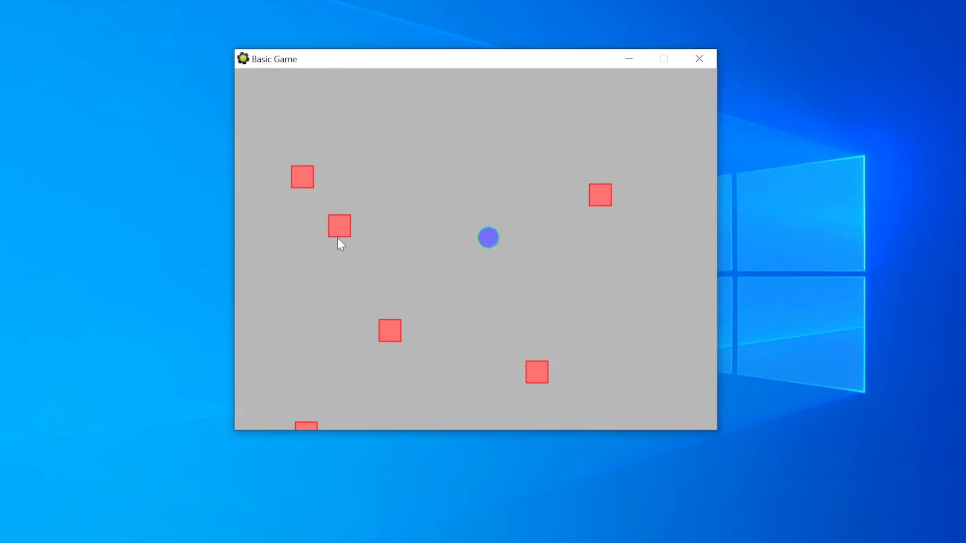
key("Up")
key("Down")
key("Up")
key("Right")
key("Left")
key("Down")
key("Right")
key("Up")
key("Left")
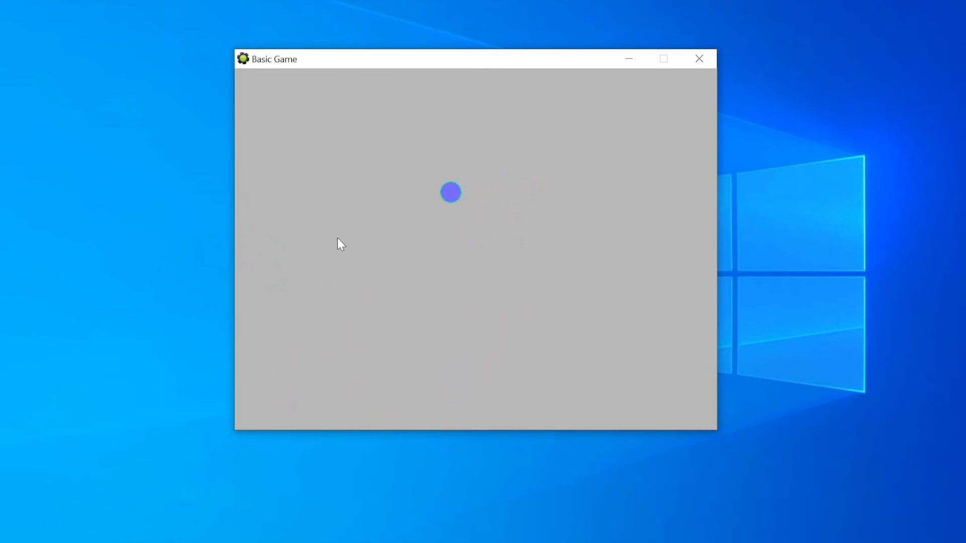
key("Right")
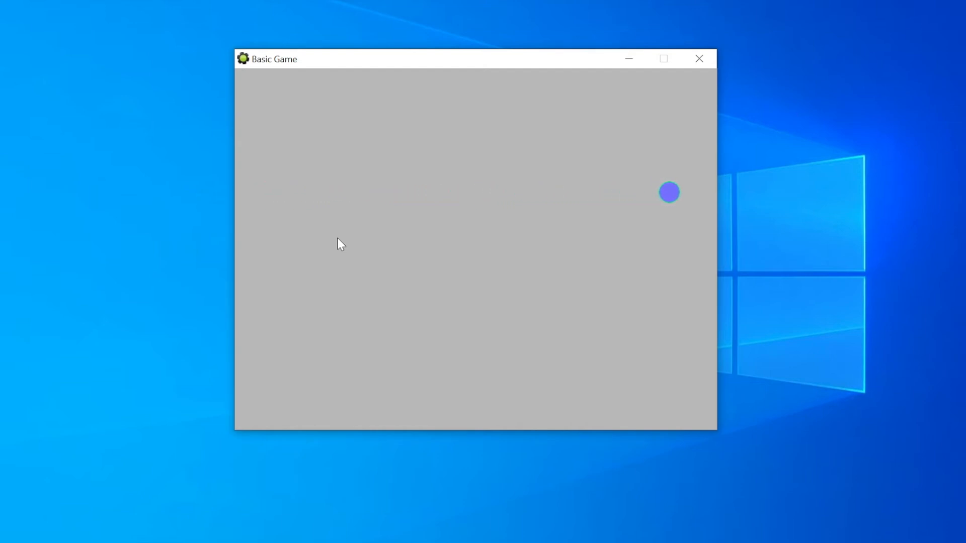
key("Left")
key("Up")
key("Left")
key("Down")
key("Right")
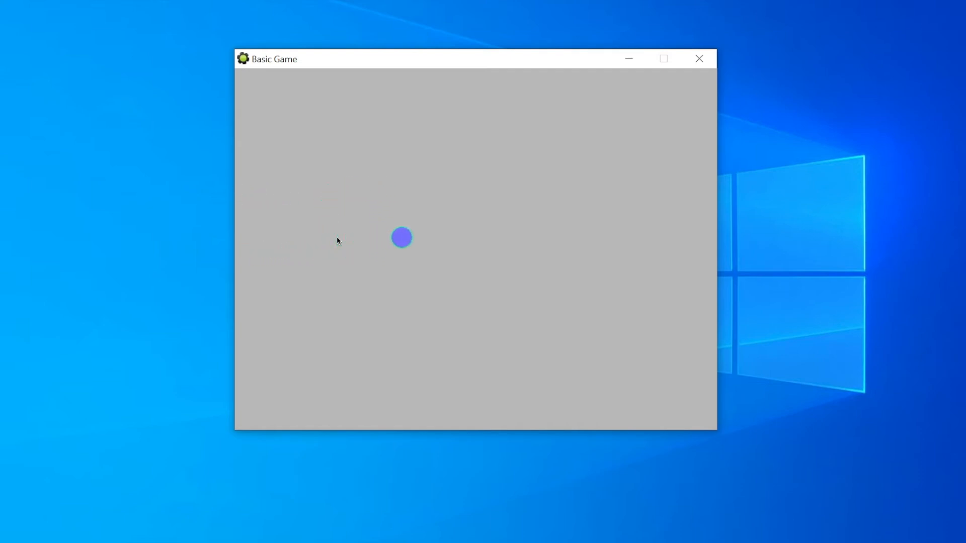
left_click(699, 59)
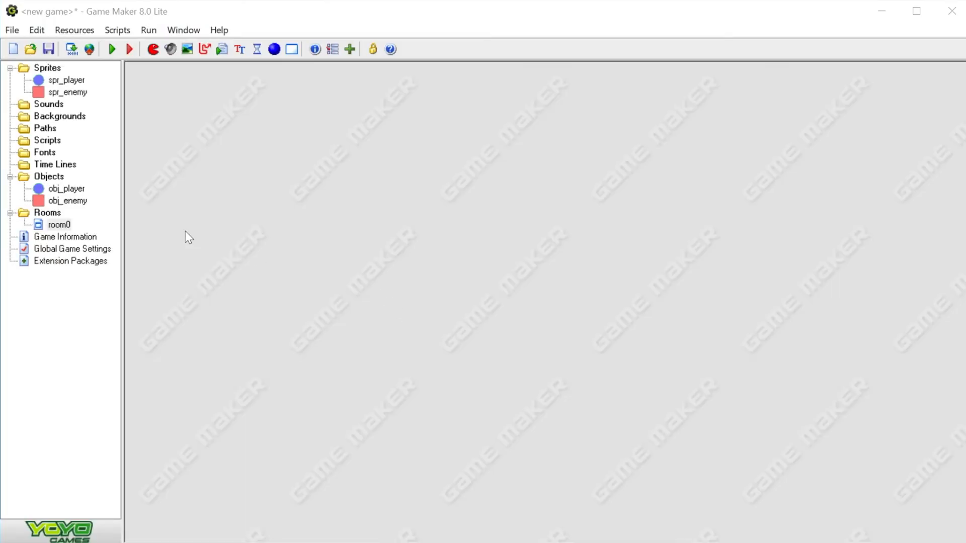
Reopen room0 and enlarge its window to show the whole room.
left_click(59, 225)
double_click(62, 226)
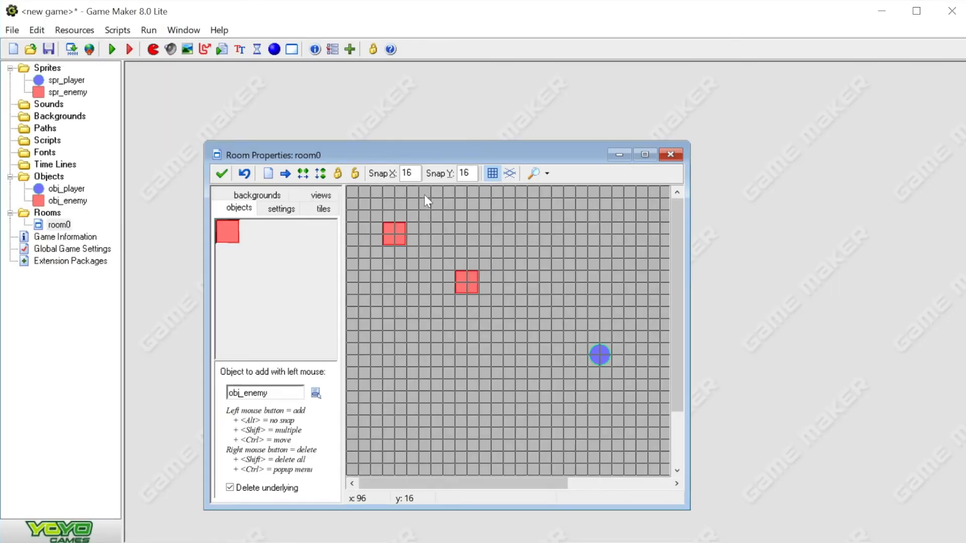
left_click_drag(425, 155, 390, 97)
left_click_drag(645, 439, 814, 526)
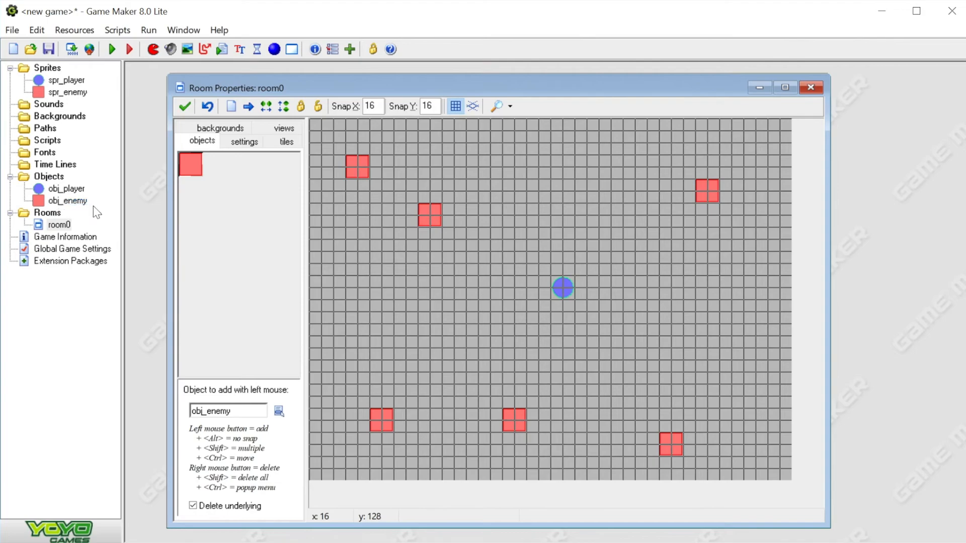
Add an Outside Room event to obj_enemy.
double_click(66, 202)
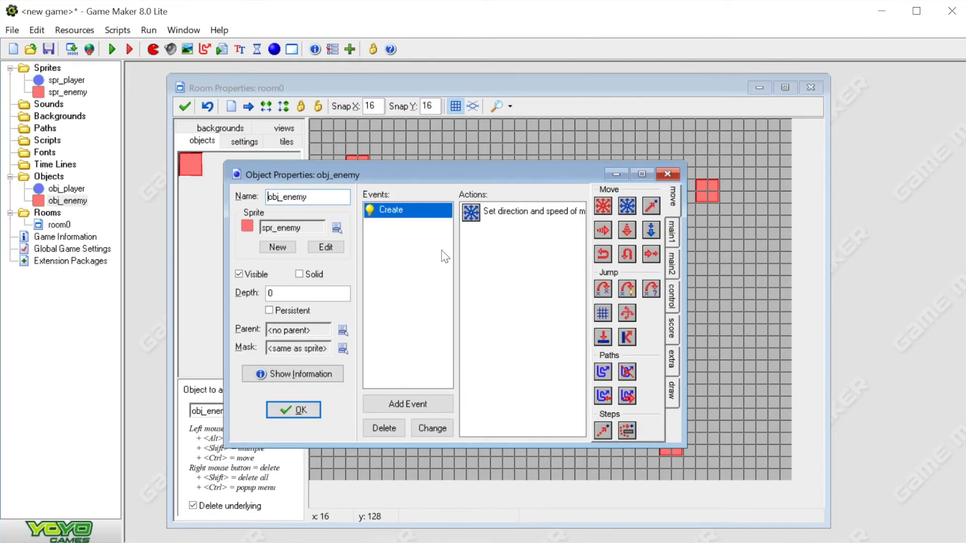
left_click(412, 406)
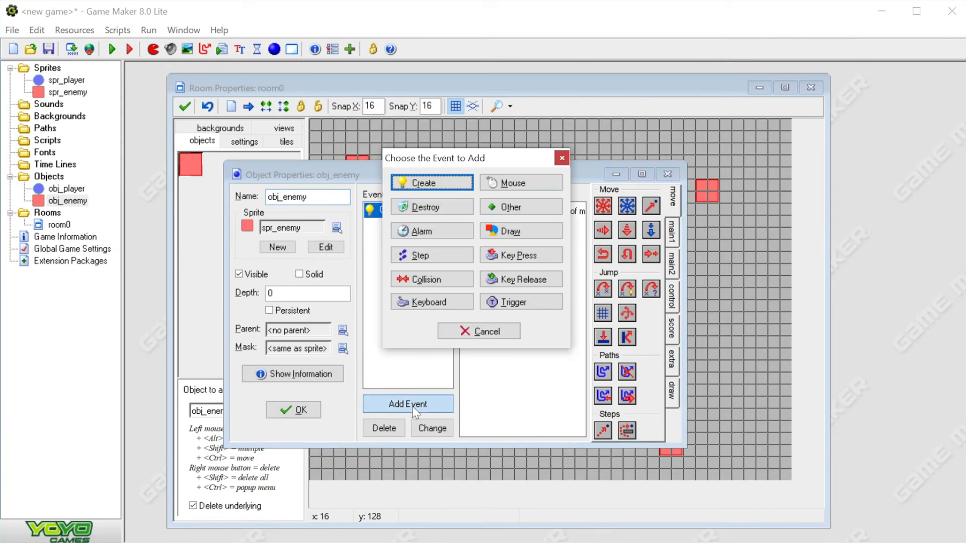
left_click(527, 209)
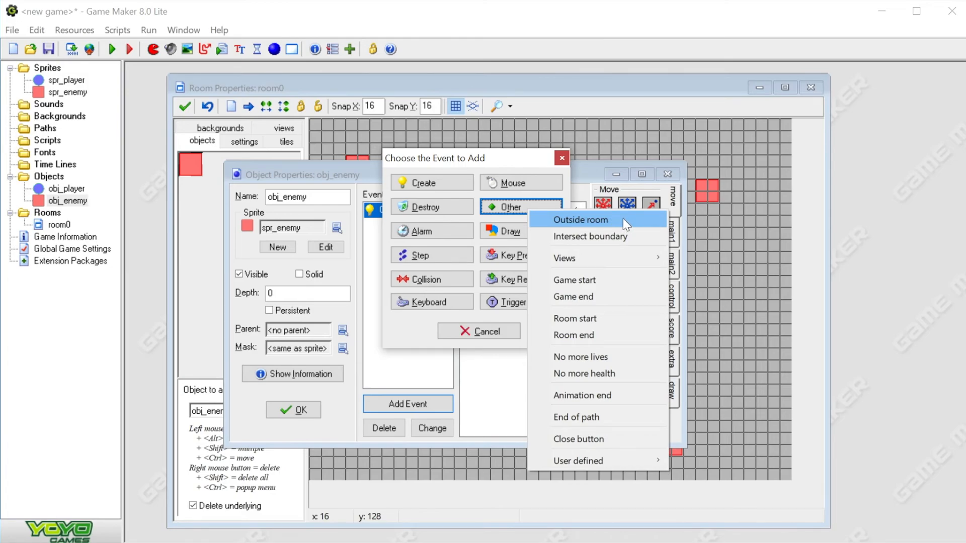
left_click(623, 218)
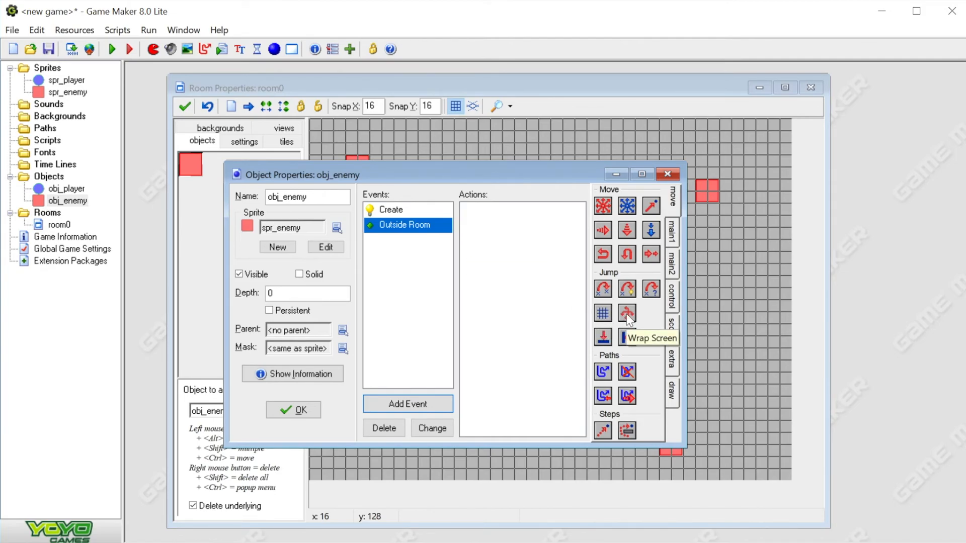
Give obj_enemy's Outside Room event a Wrap Screen action set to "in both directions" and save the object.
left_click_drag(626, 314, 498, 311)
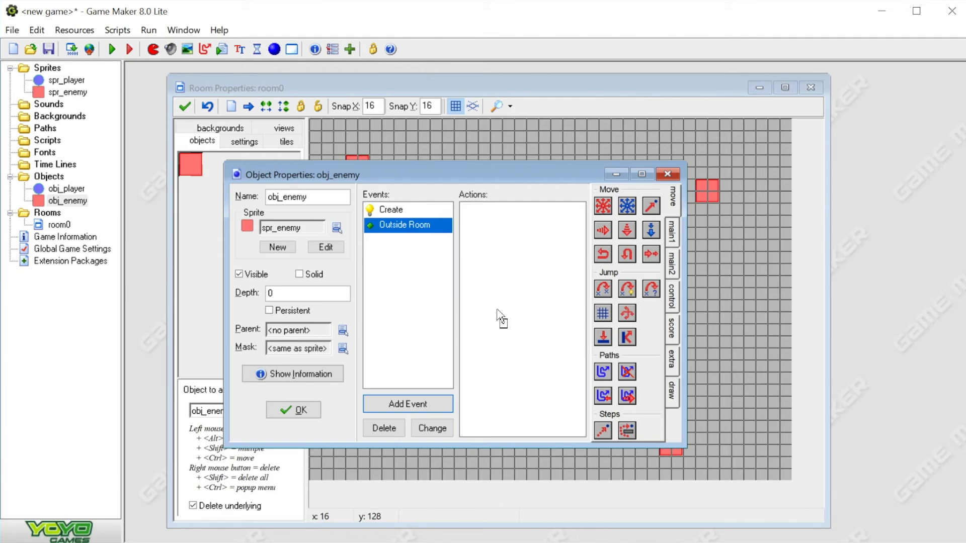
left_click_drag(497, 311, 497, 309)
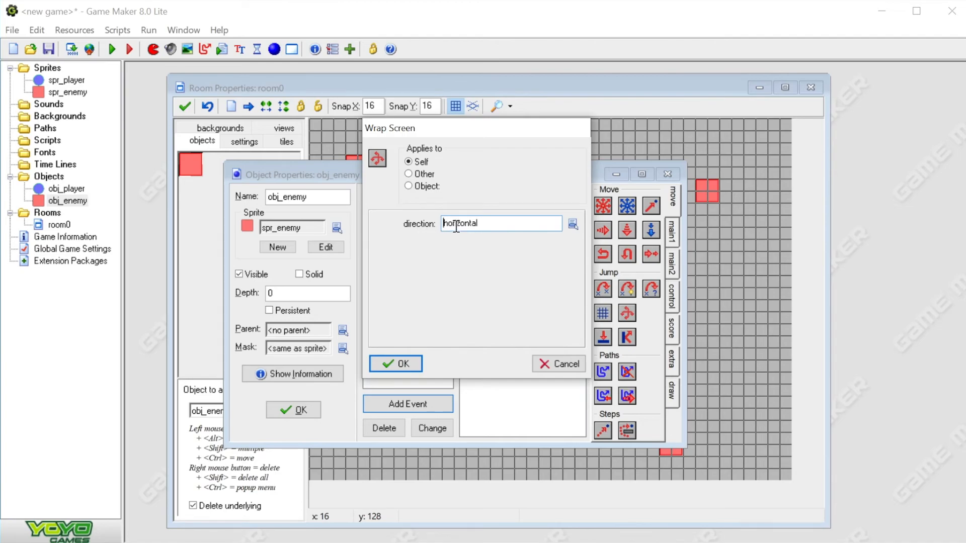
left_click(572, 223)
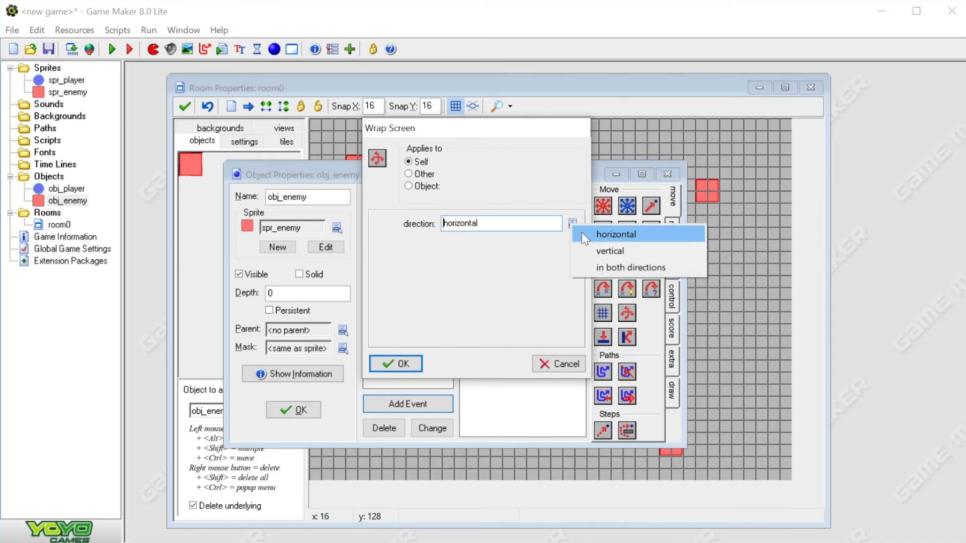
left_click(614, 268)
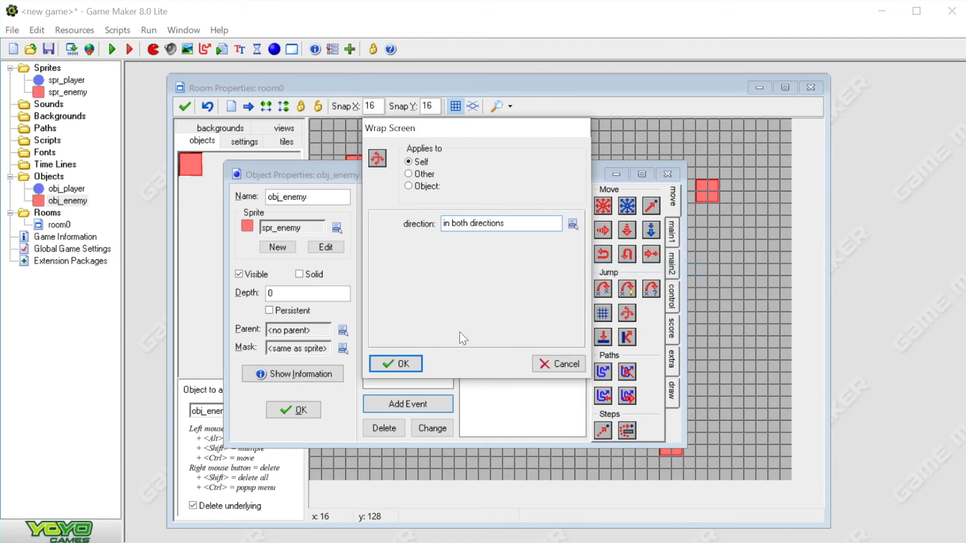
left_click(405, 362)
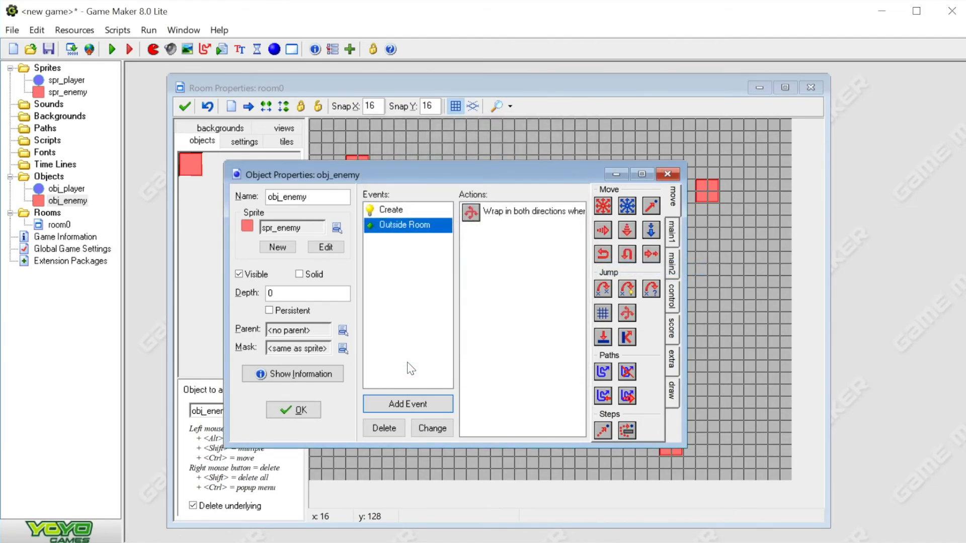
left_click(291, 416)
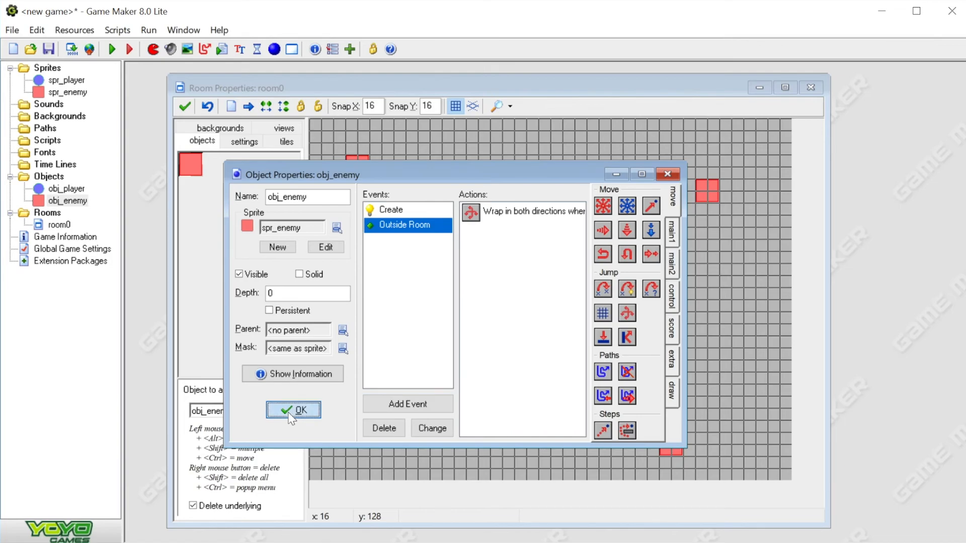
Add an Outside Room event to obj_player.
double_click(66, 189)
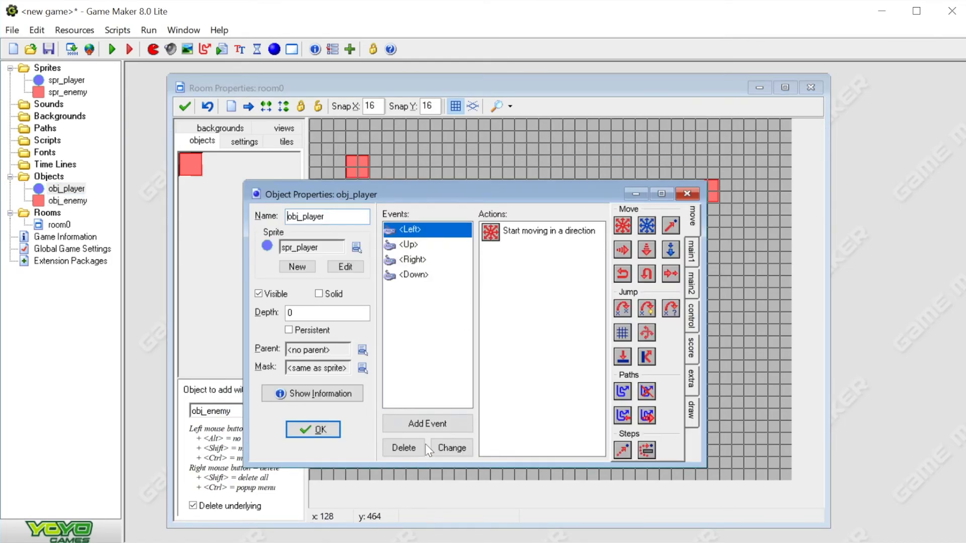
left_click(427, 424)
left_click(519, 209)
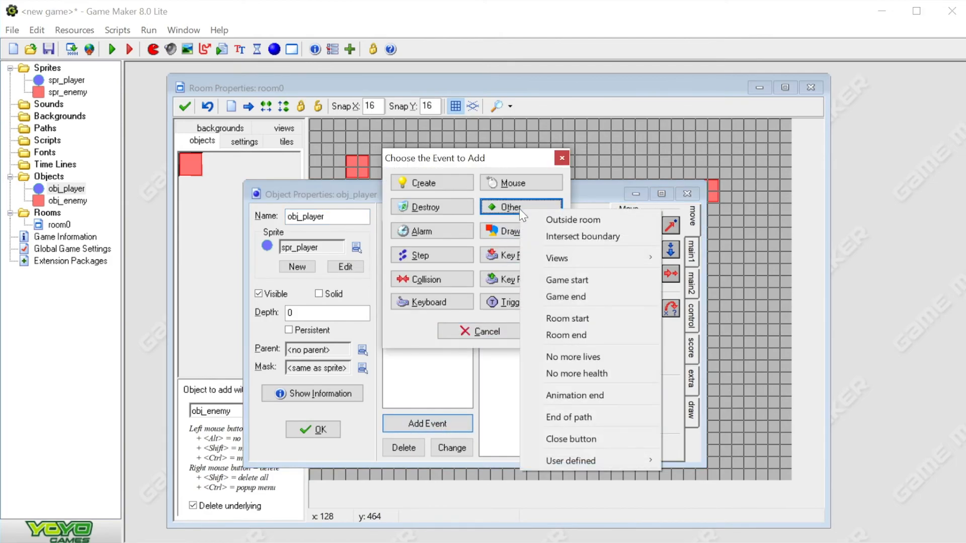
left_click(575, 221)
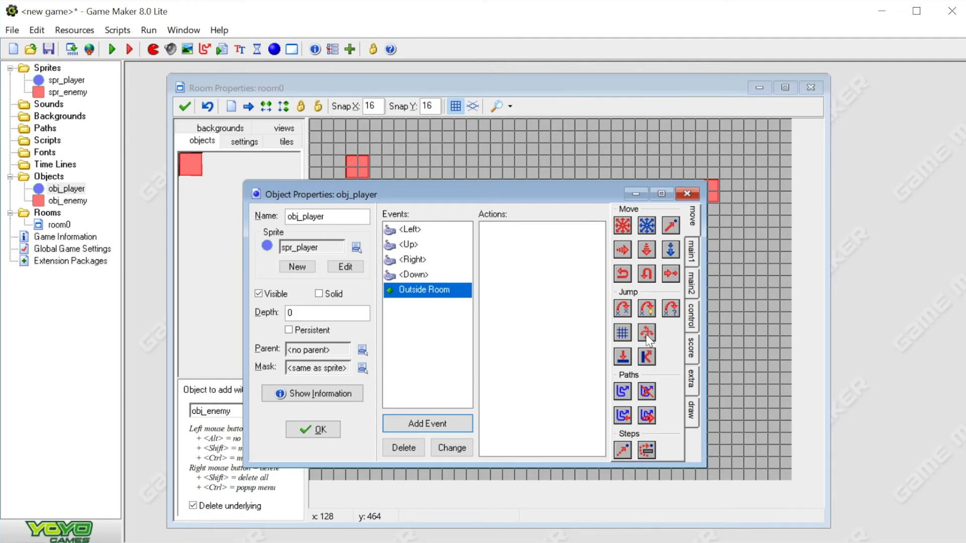
Give obj_player's Outside Room event a Wrap Screen action set to "in both directions".
left_click_drag(646, 332, 522, 302)
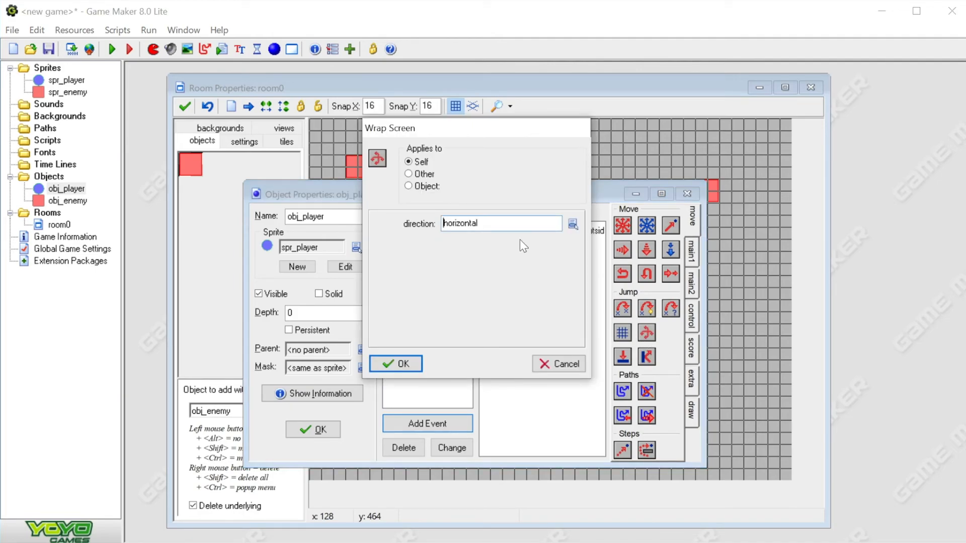
left_click(573, 224)
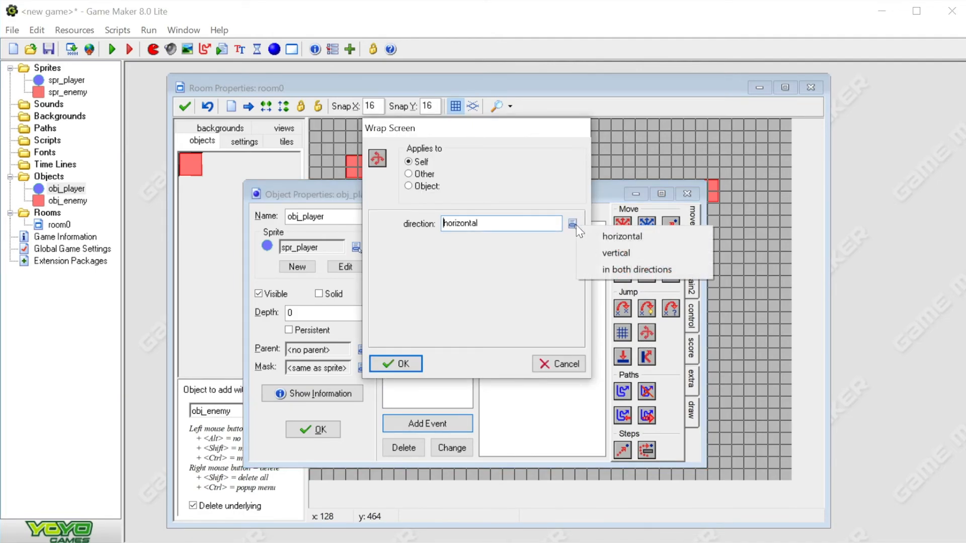
left_click(626, 270)
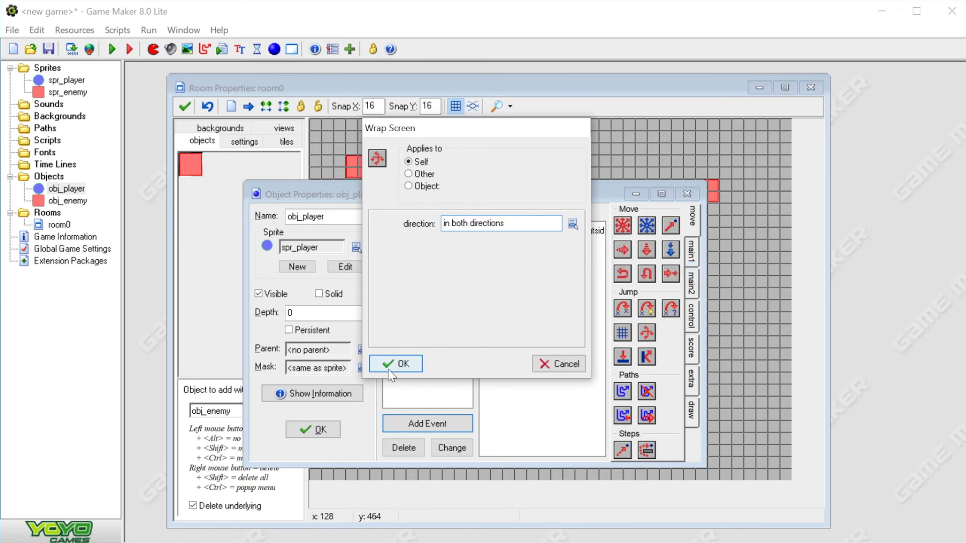
left_click(396, 363)
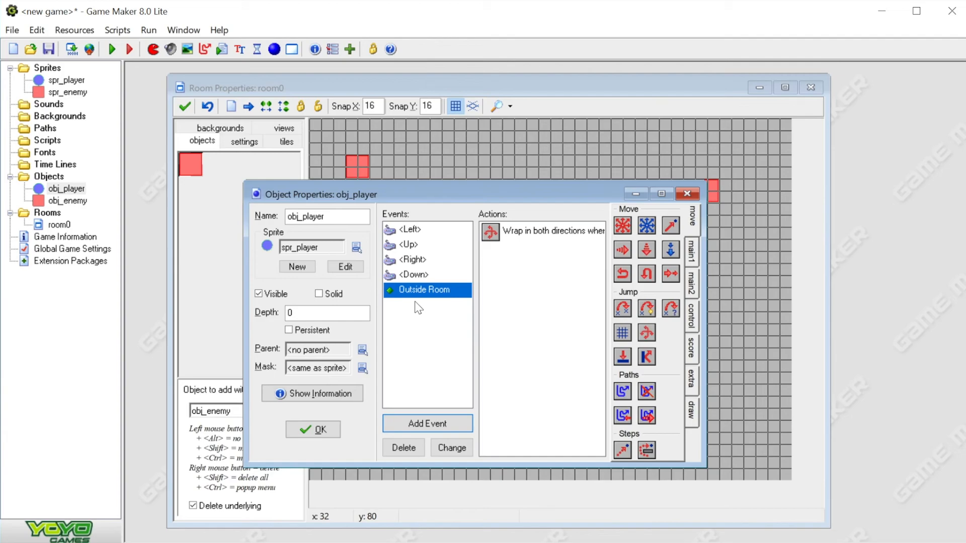
Add a <No key> keyboard event to obj_player with a Move Fixed action using the centre stop direction, and save the object.
left_click(436, 425)
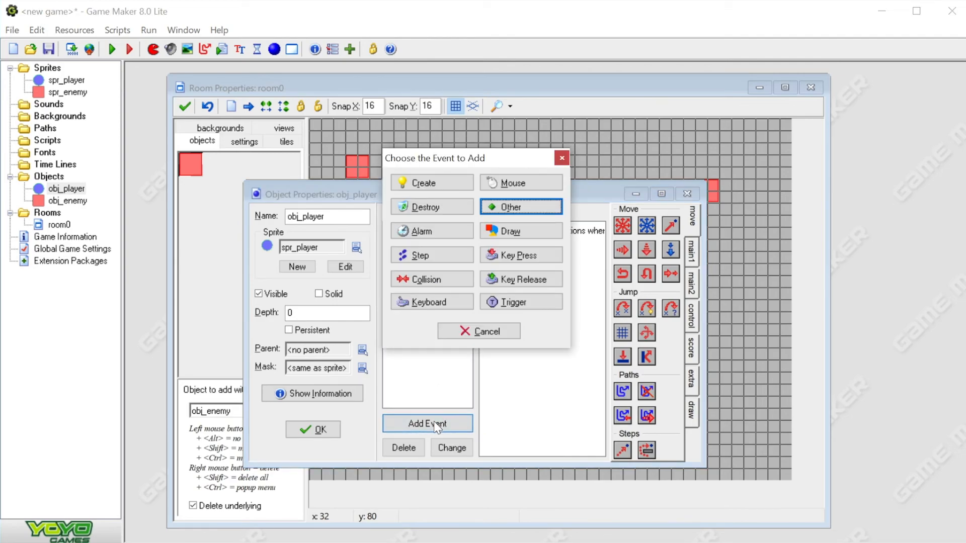
left_click(421, 307)
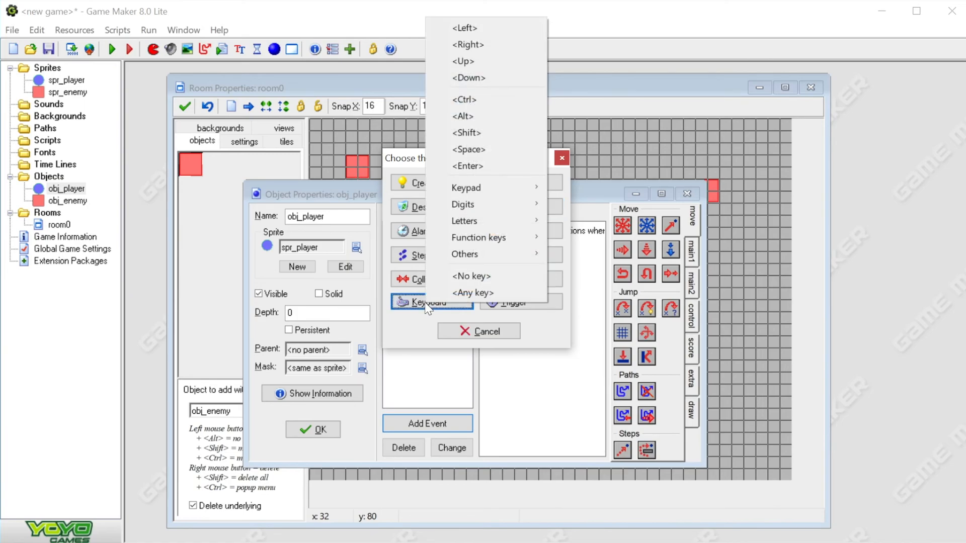
left_click(472, 277)
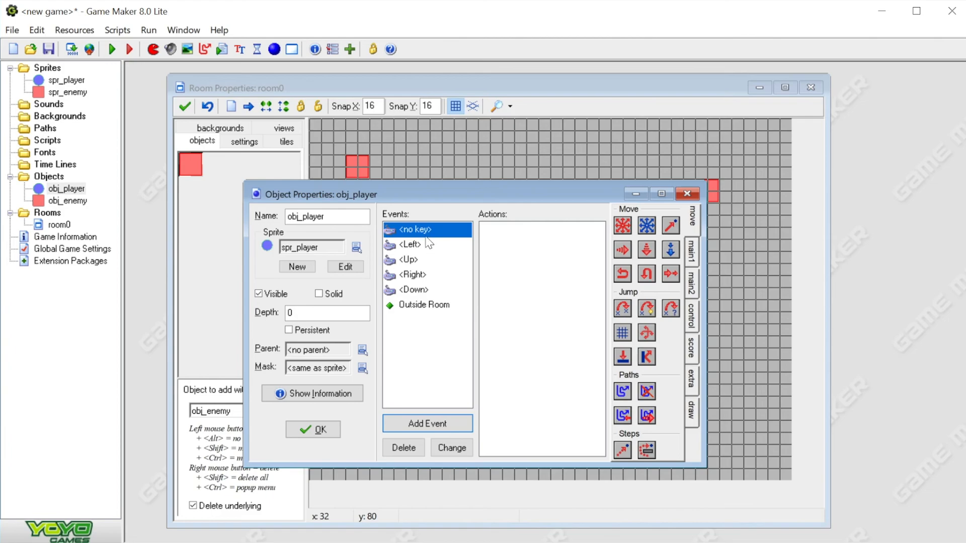
left_click_drag(623, 226, 524, 269)
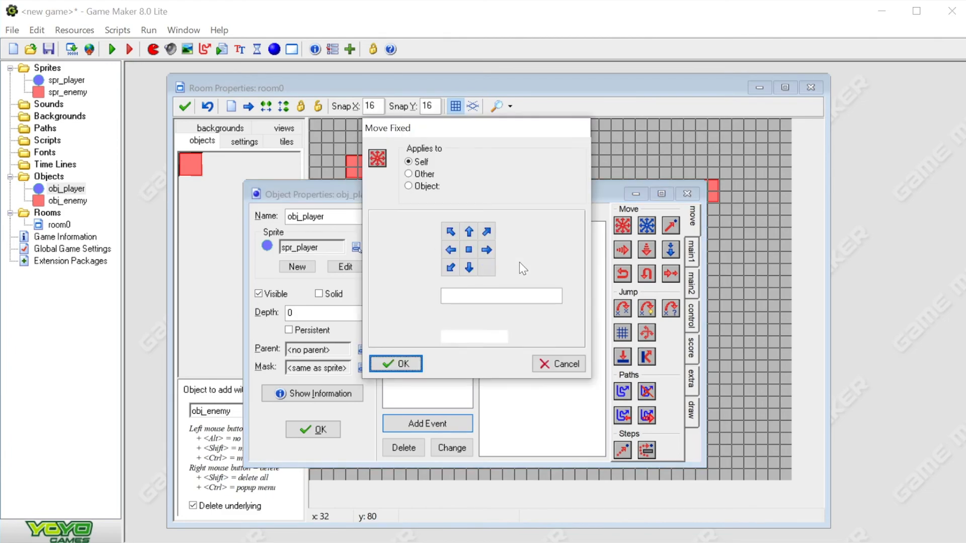
left_click(469, 250)
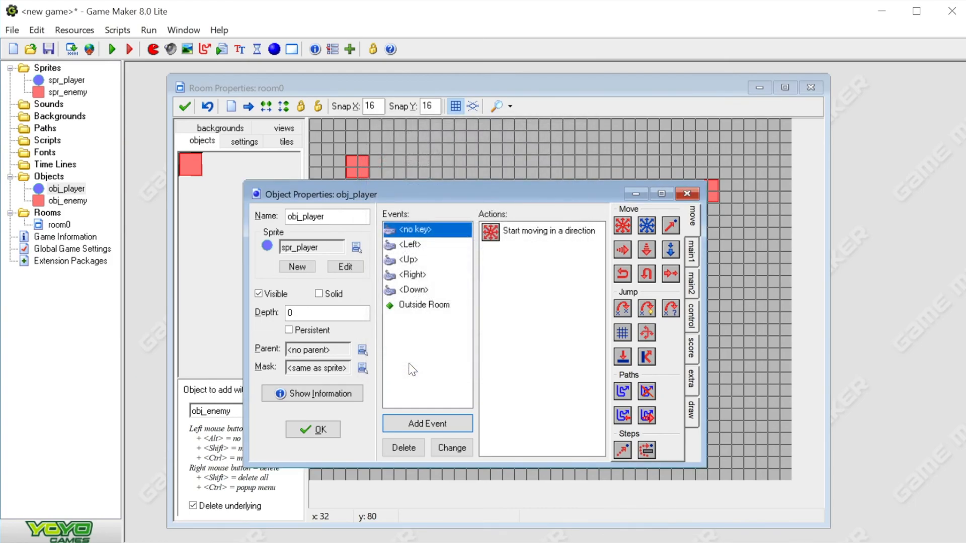
left_click(322, 430)
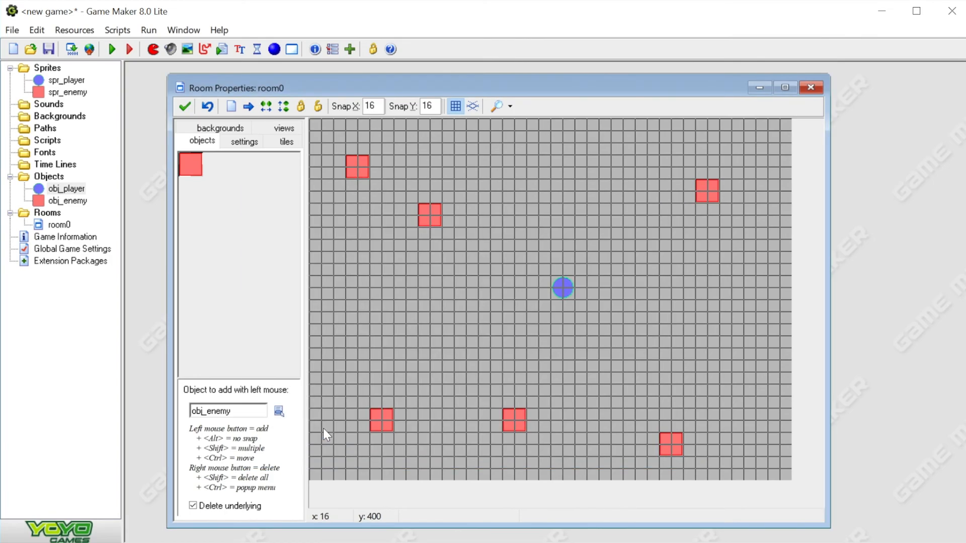
Run the game, steer the player in all four directions to test movement, stopping and screen wrapping, and close the game.
left_click(110, 49)
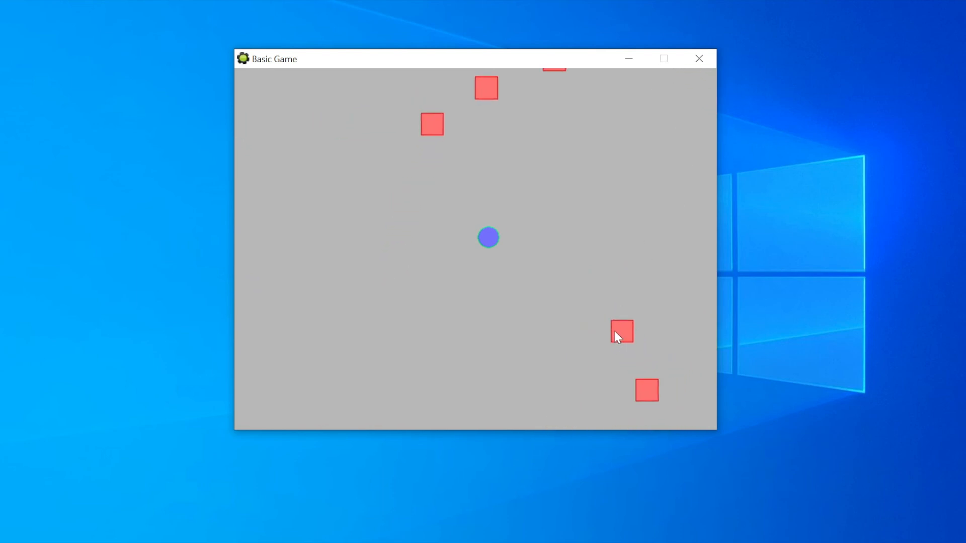
key("Down")
key("Left")
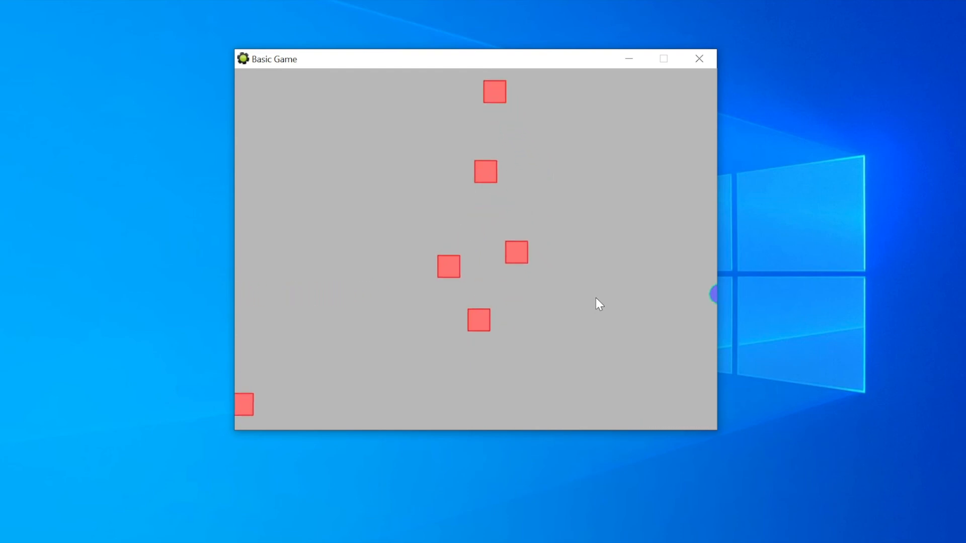
key("Up")
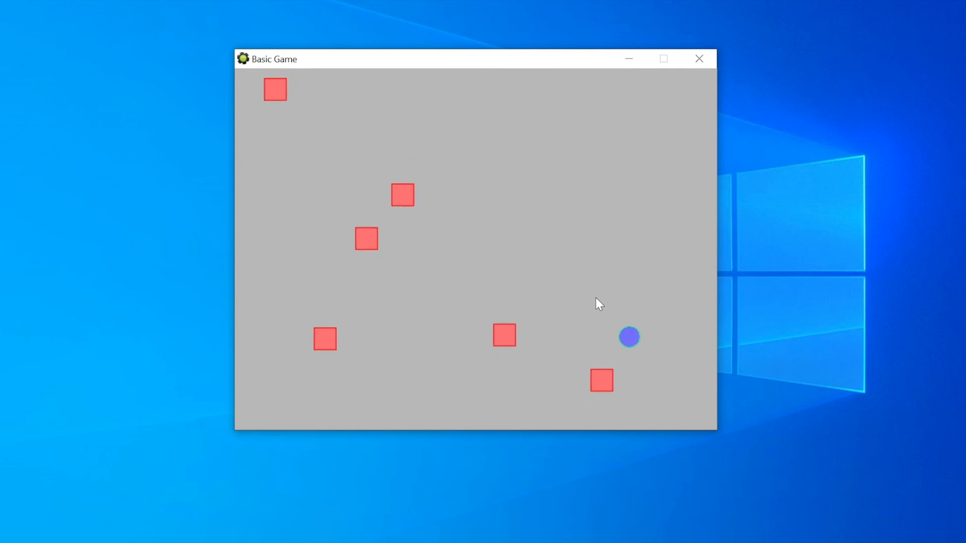
key("Left")
key("Down")
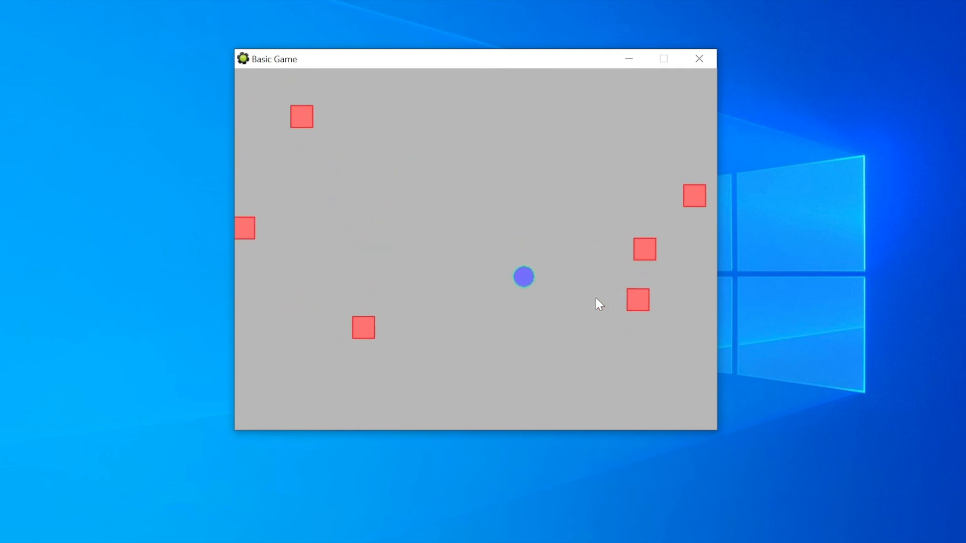
key("Right")
key("Left")
key("Up")
key("Left")
key("Down")
key("Left")
key("Up")
key("Right")
key("Up")
key("Right")
key("Up")
key("Left")
key("Up")
key("Right")
key("Down")
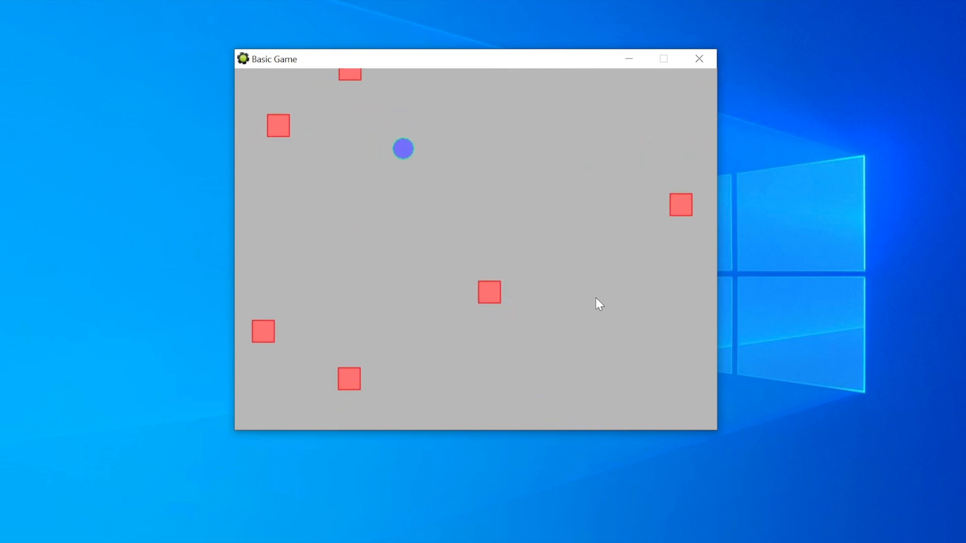
key("Left")
key("Down")
key("Right")
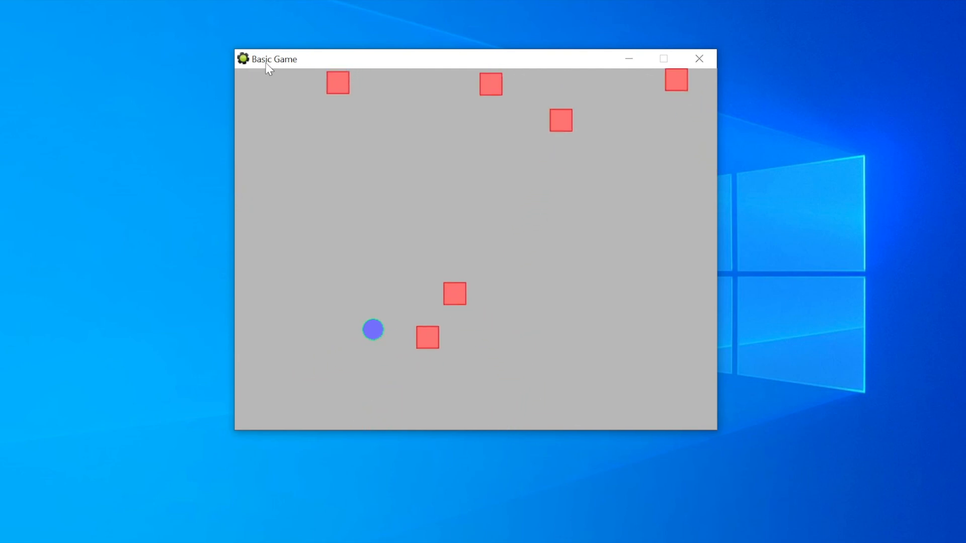
left_click(708, 63)
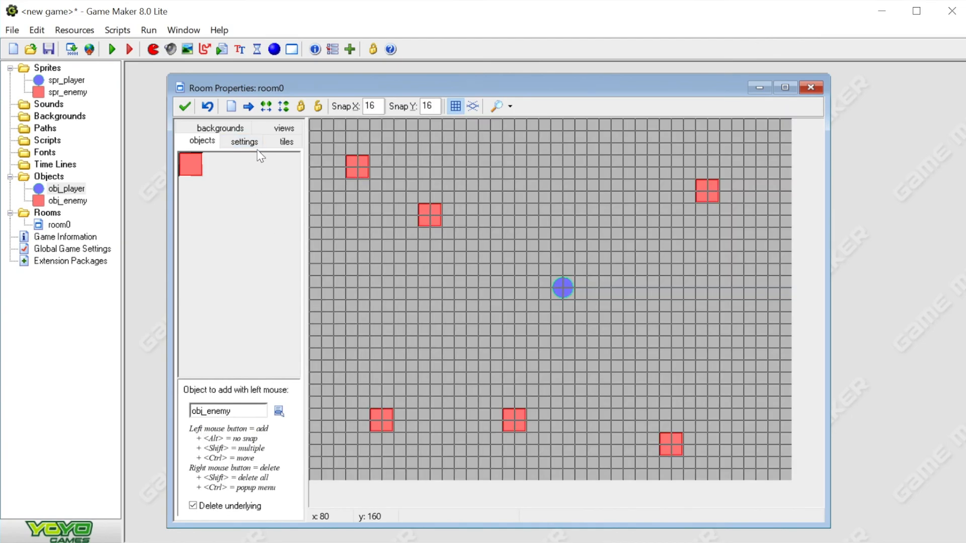
Show room0's settings to check the caption for the room.
left_click(244, 143)
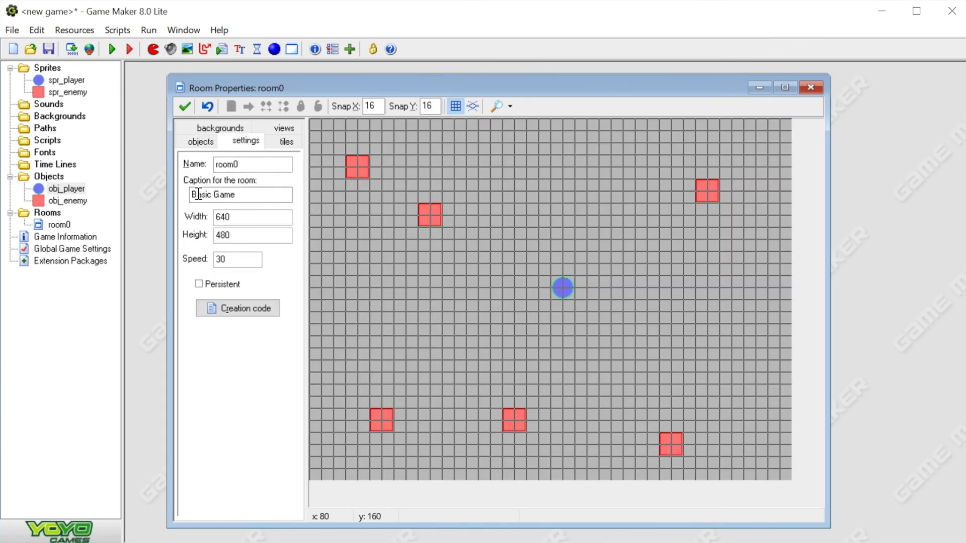